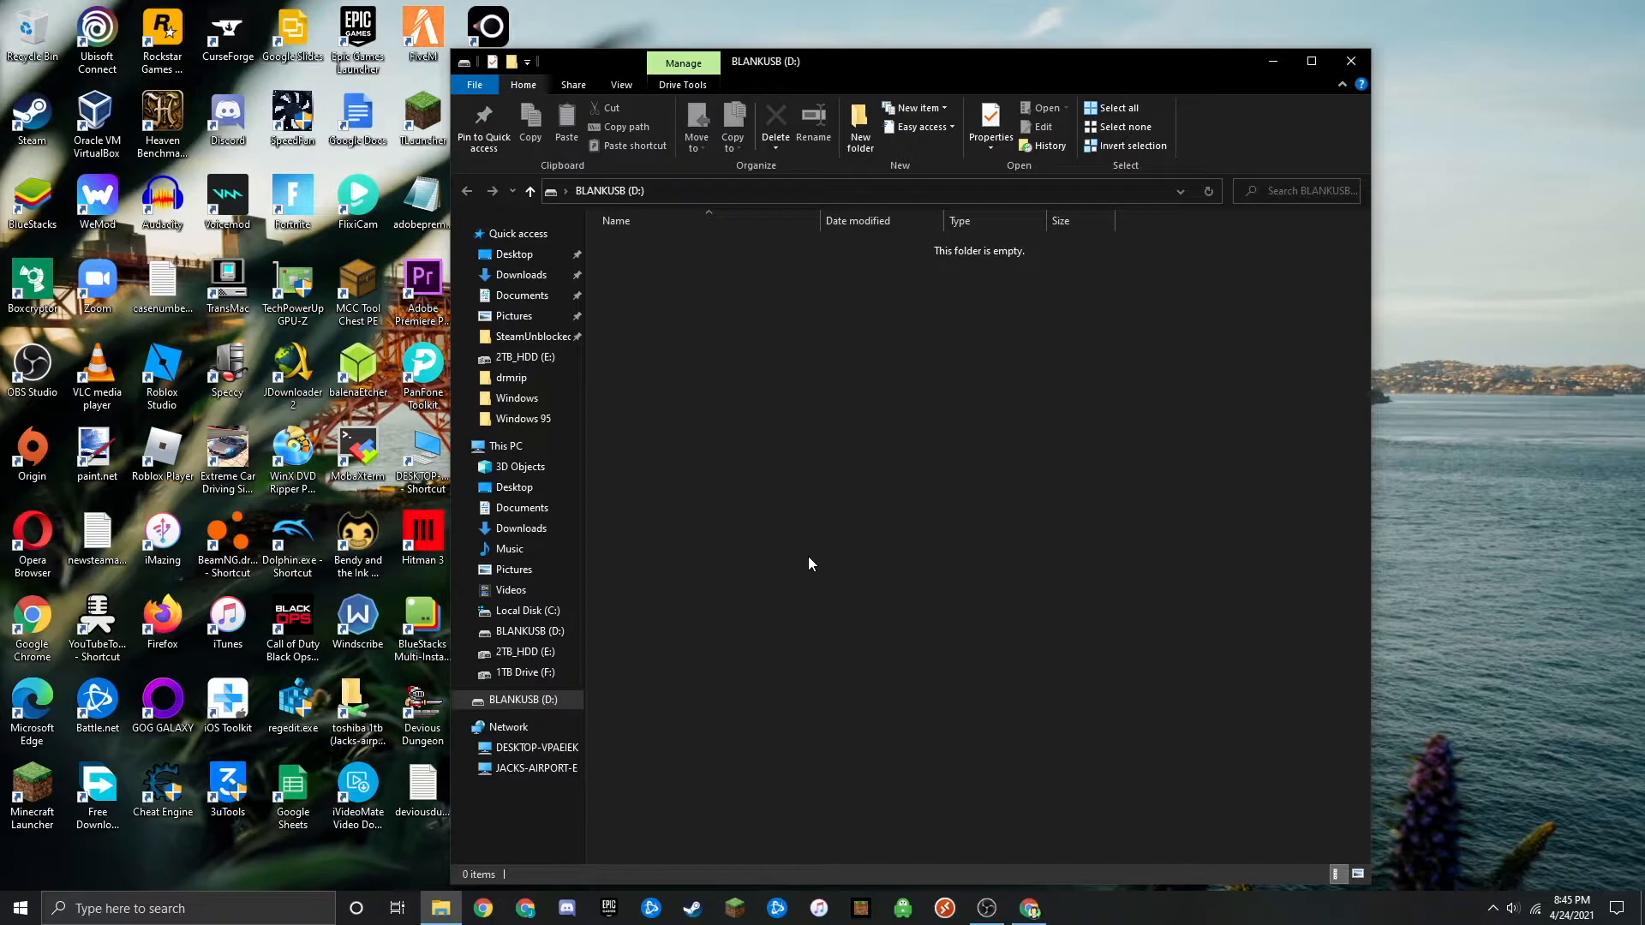
- Set up formatting of the BLANKUSB (D:) drive with the default allocation size and the volume label usbinstall
{"action": "left_click_drag", "start_coordinate": [787, 52], "coordinate": [844, 18]}
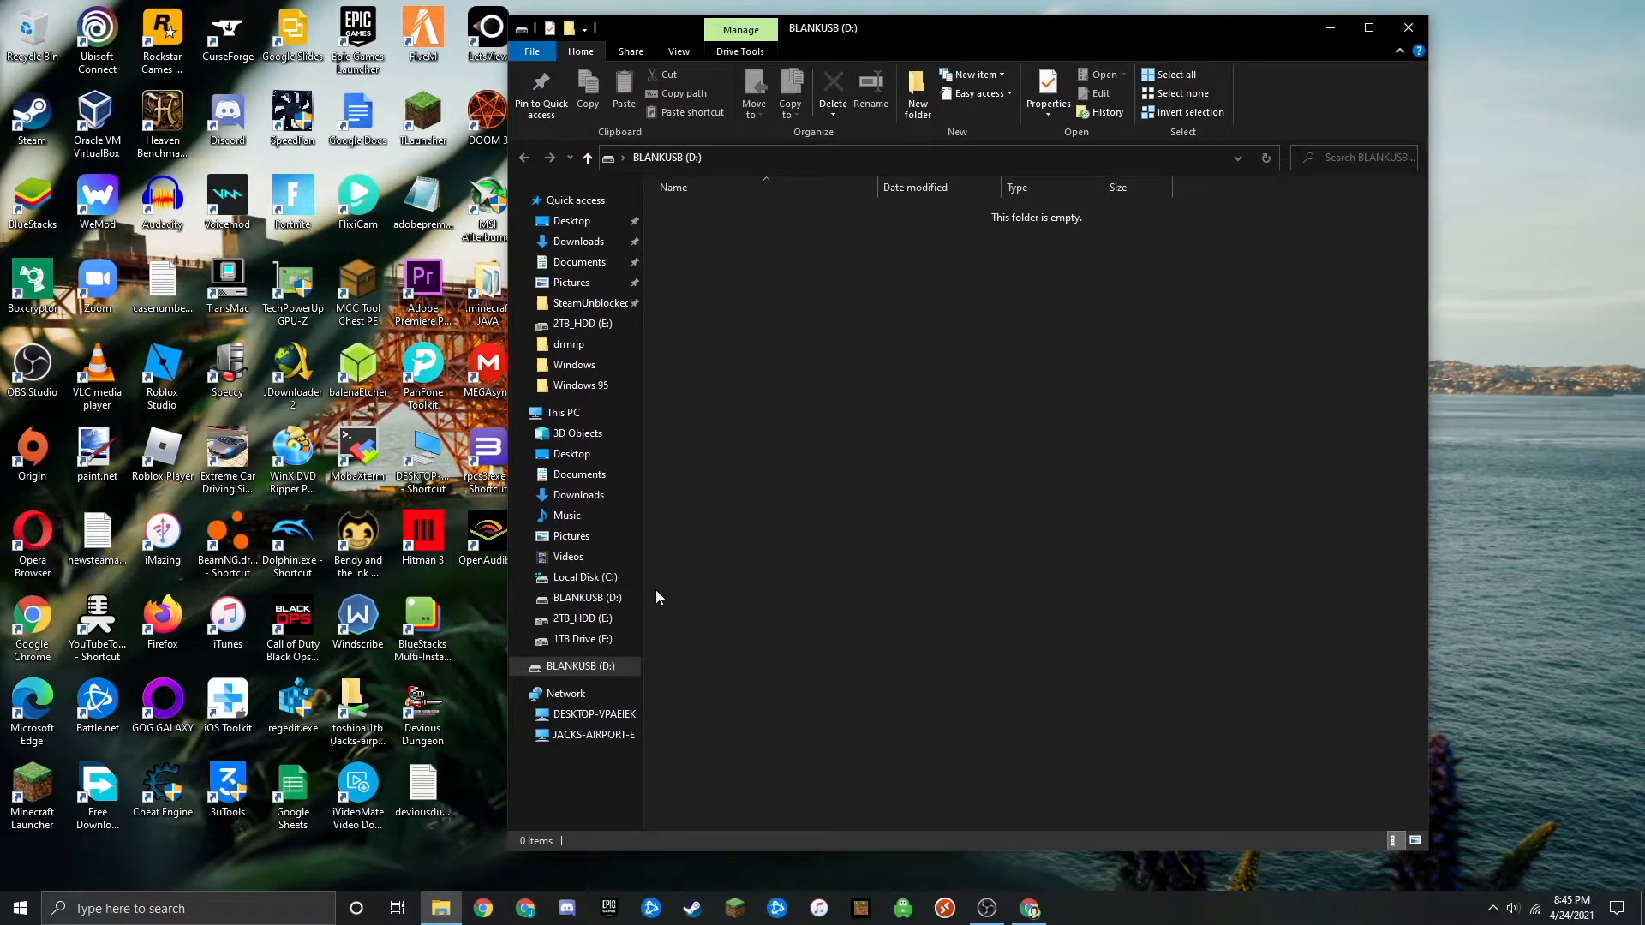
{"action": "right_click", "coordinate": [559, 677]}
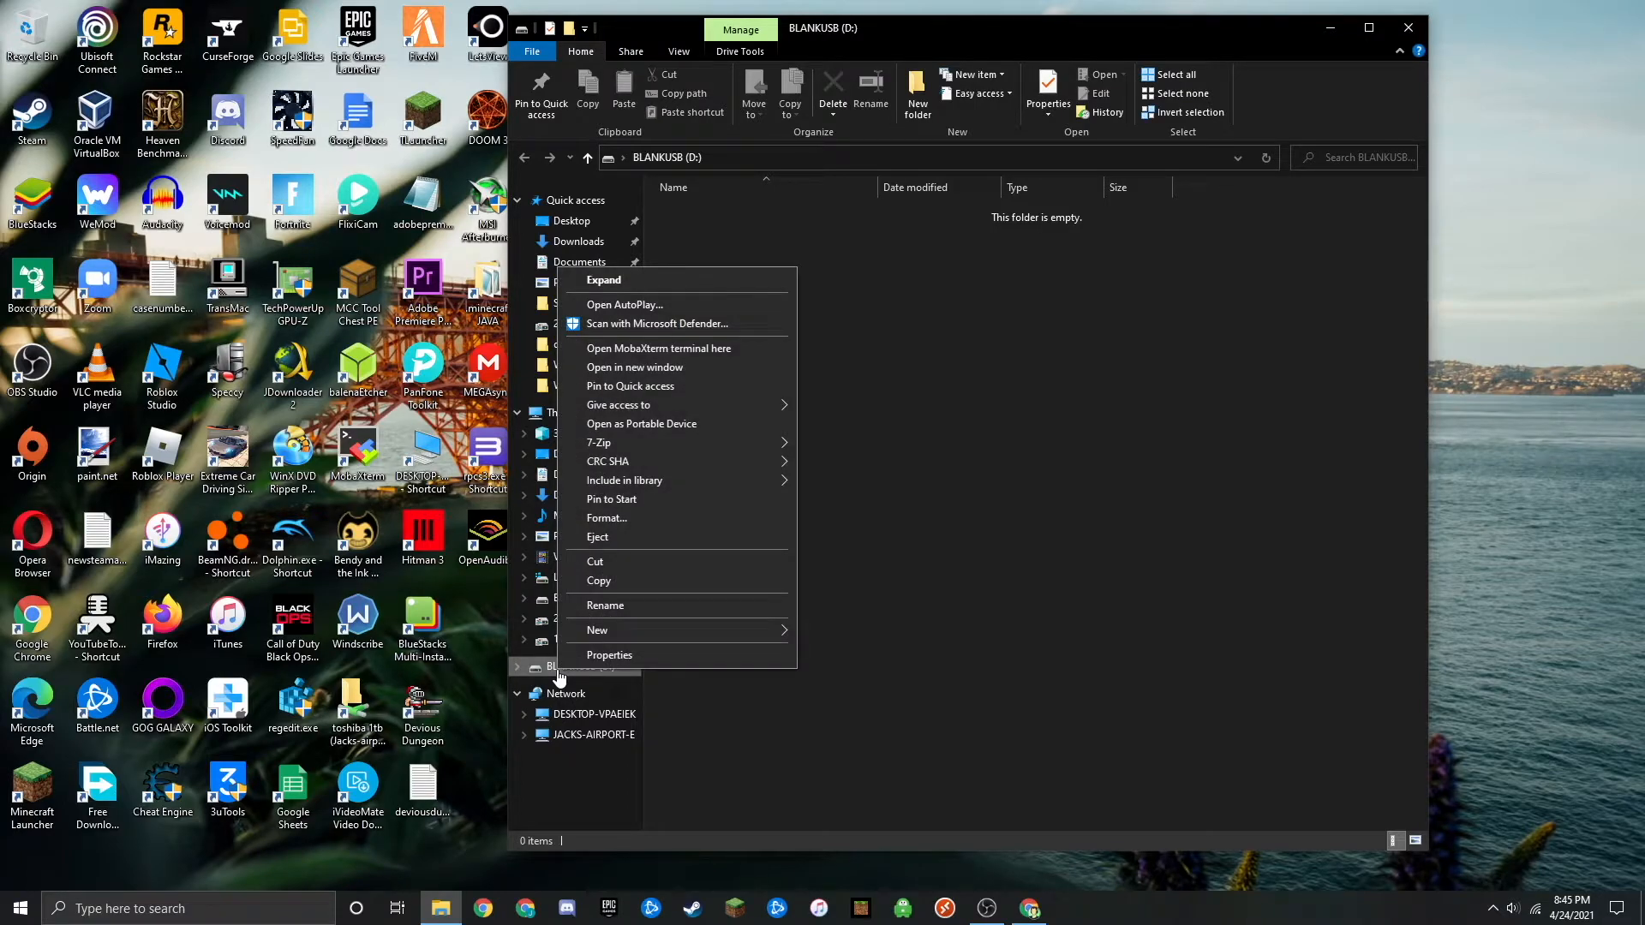
{"action": "left_click", "coordinate": [641, 519]}
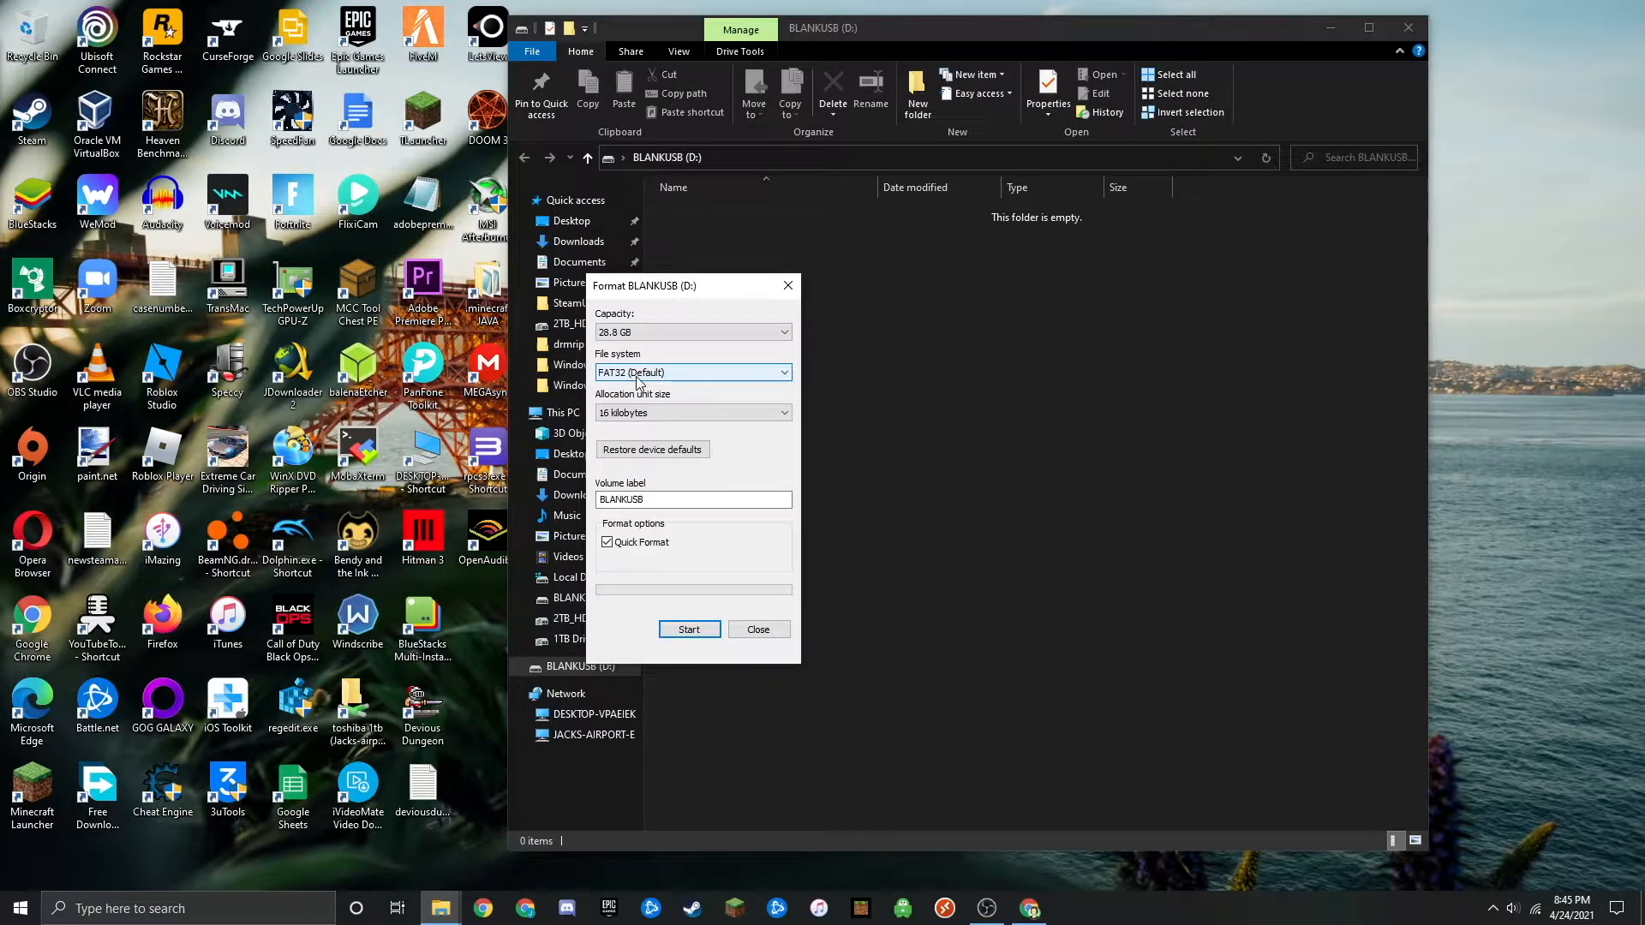
{"action": "left_click", "coordinate": [644, 414]}
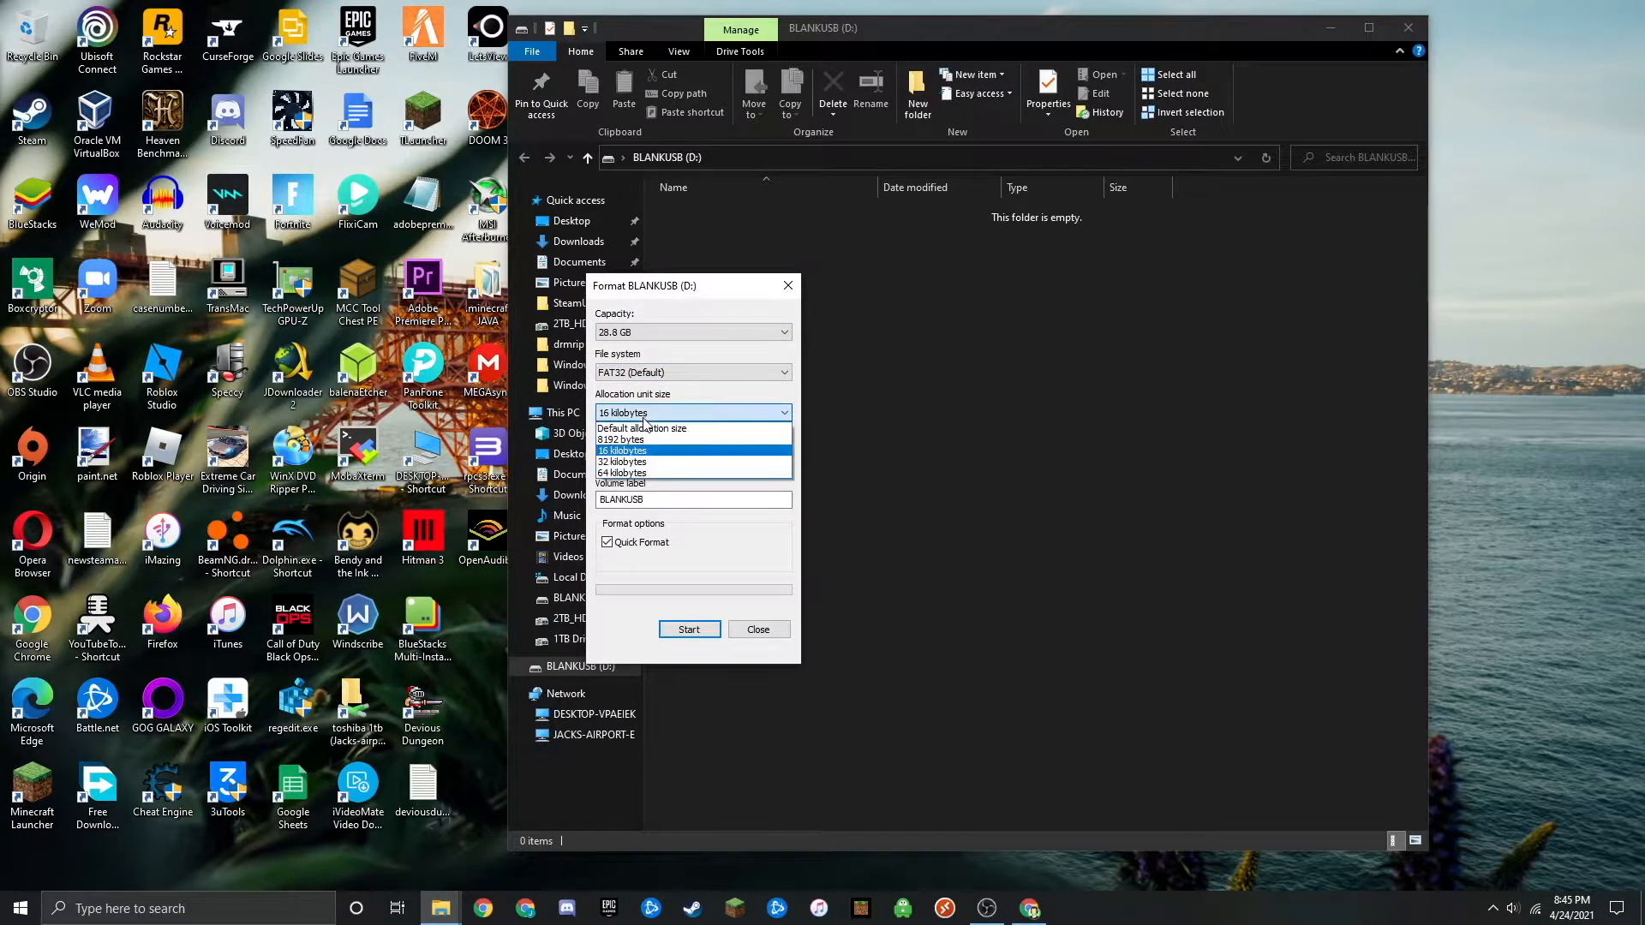
{"action": "left_click", "coordinate": [644, 429]}
{"action": "key", "text": "Tab"}
{"action": "key", "text": "Tab"}
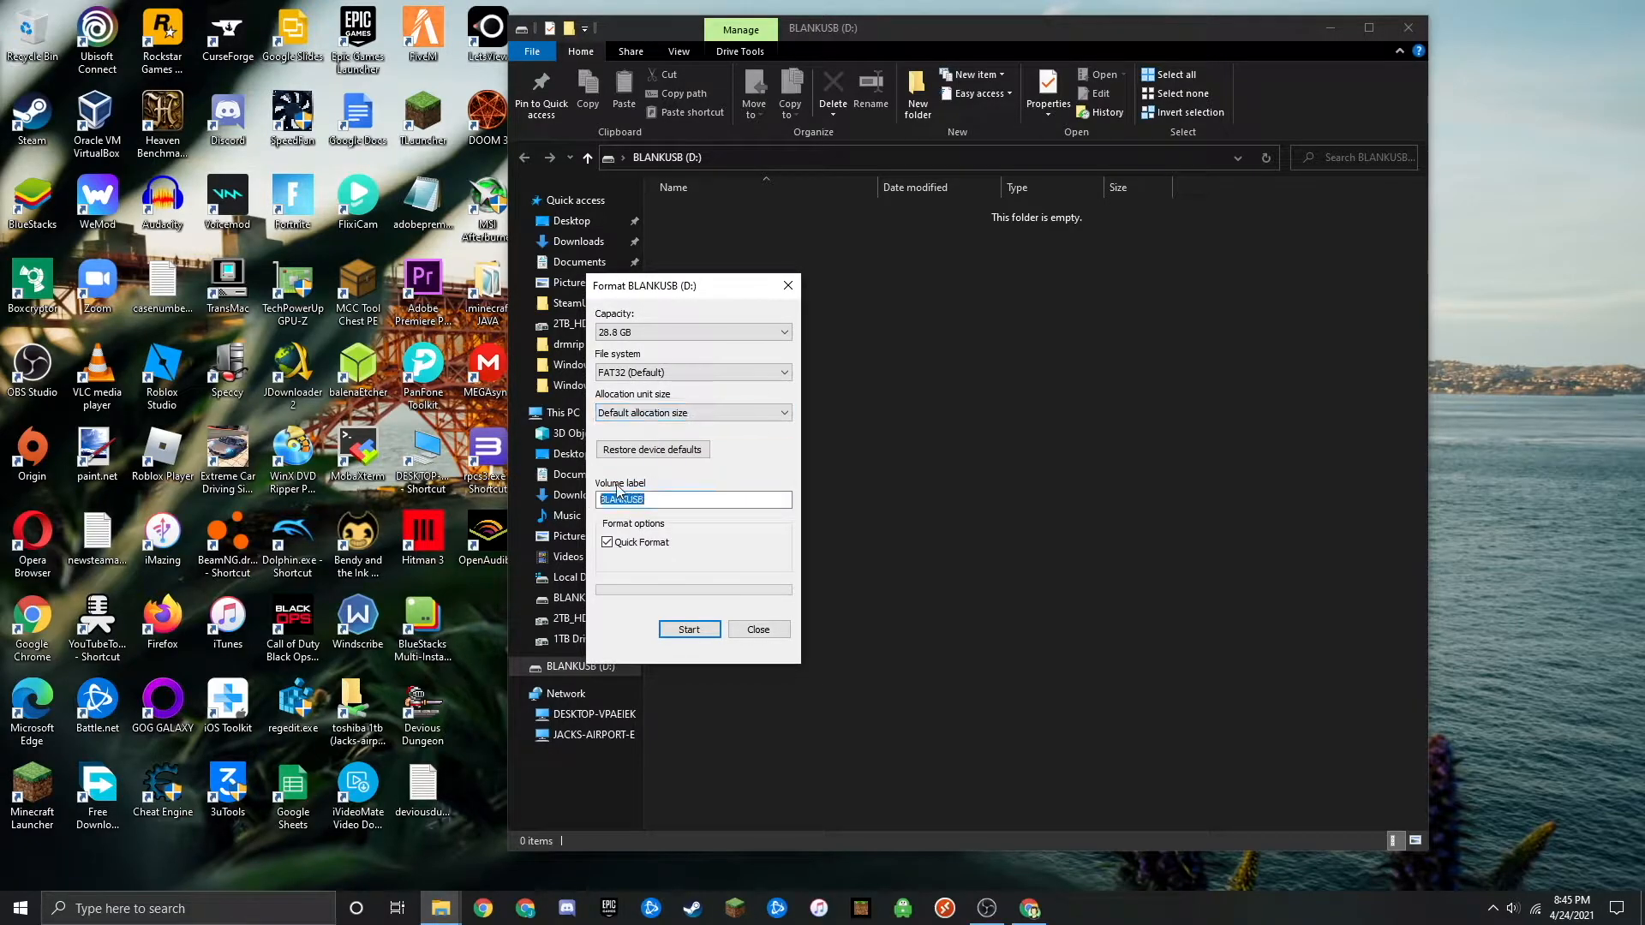
{"action": "type", "text": "usbinstall"}
- Run the quick format of the D: drive, accepting the data erasure, and close the format dialog when done
{"action": "left_click", "coordinate": [695, 633]}
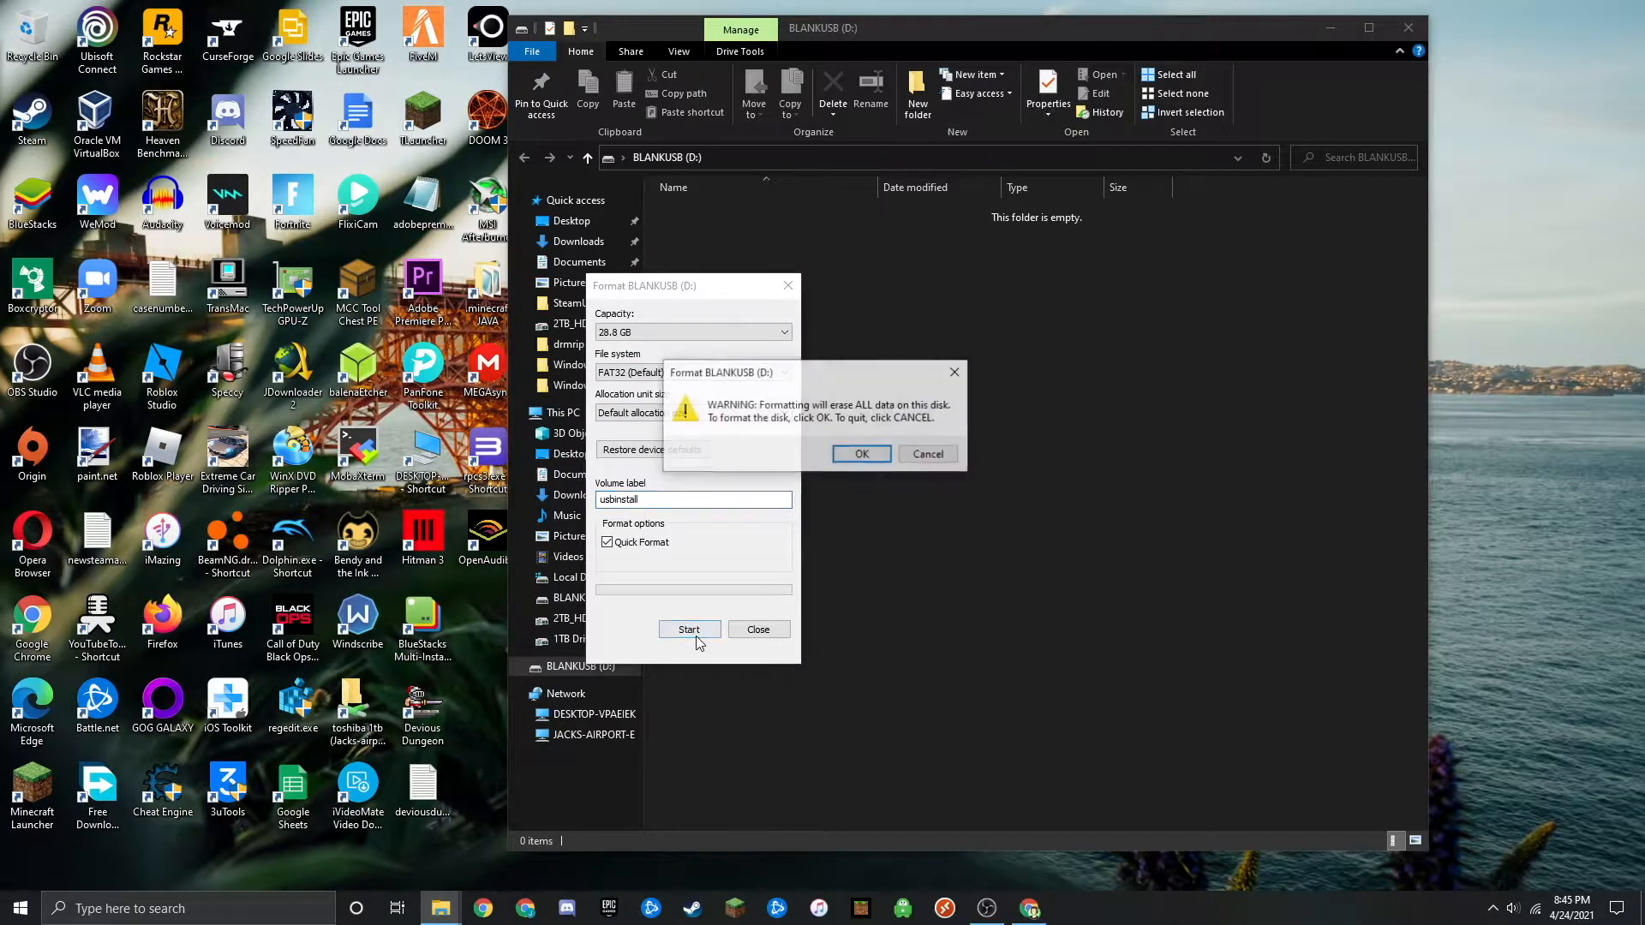
{"action": "left_click", "coordinate": [841, 458]}
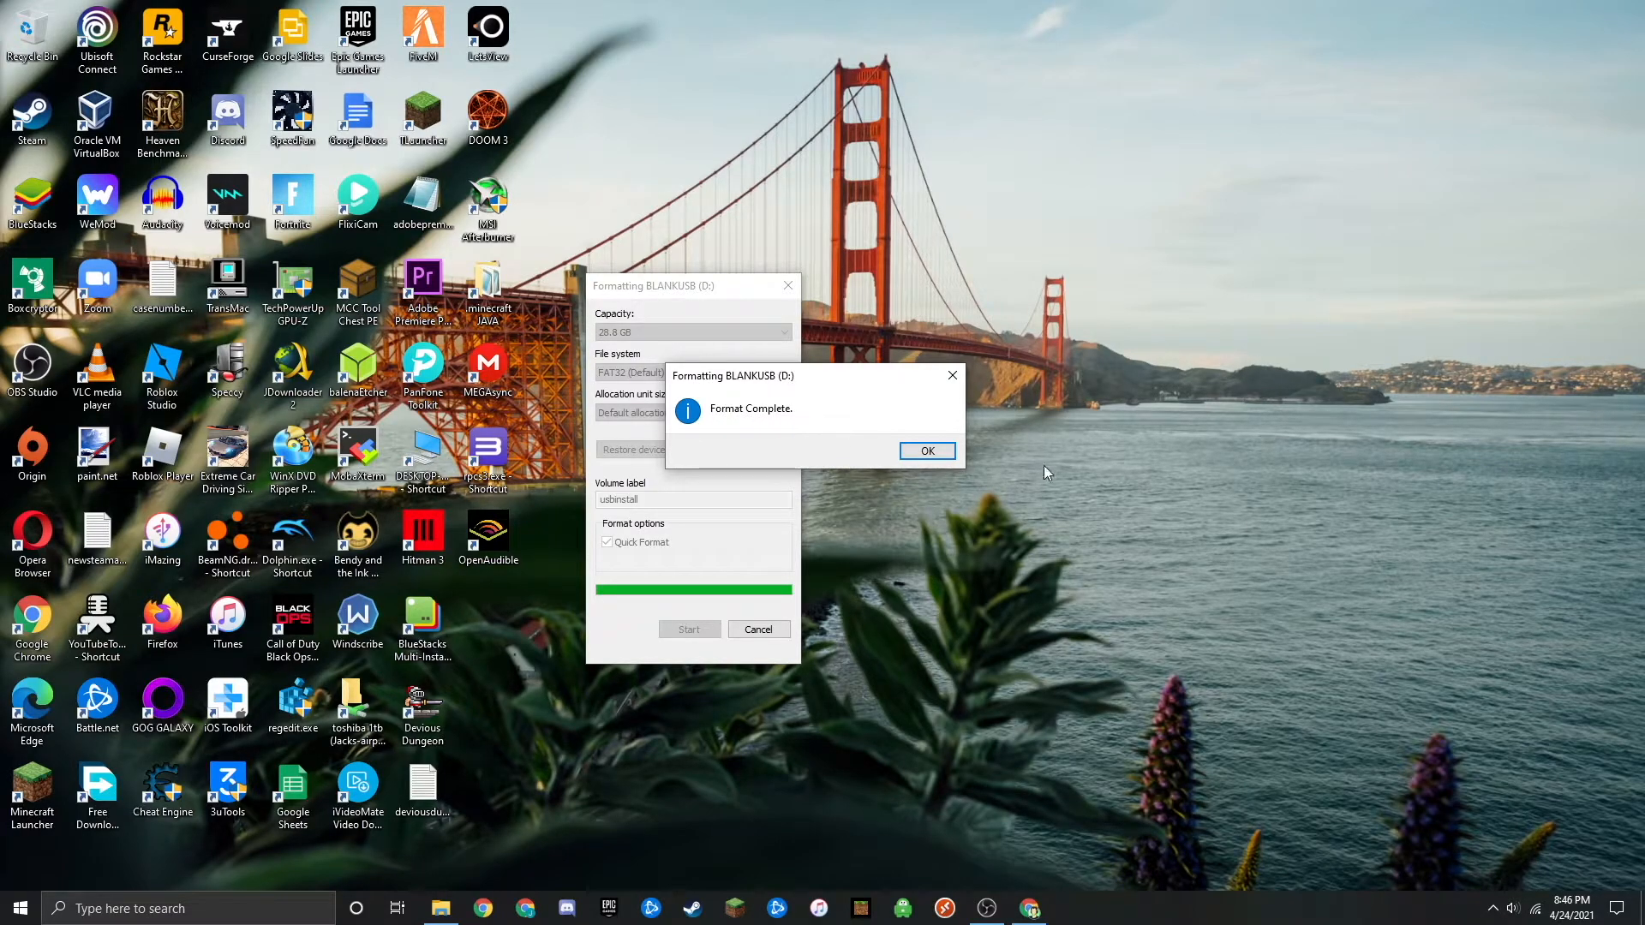
{"action": "left_click", "coordinate": [927, 450]}
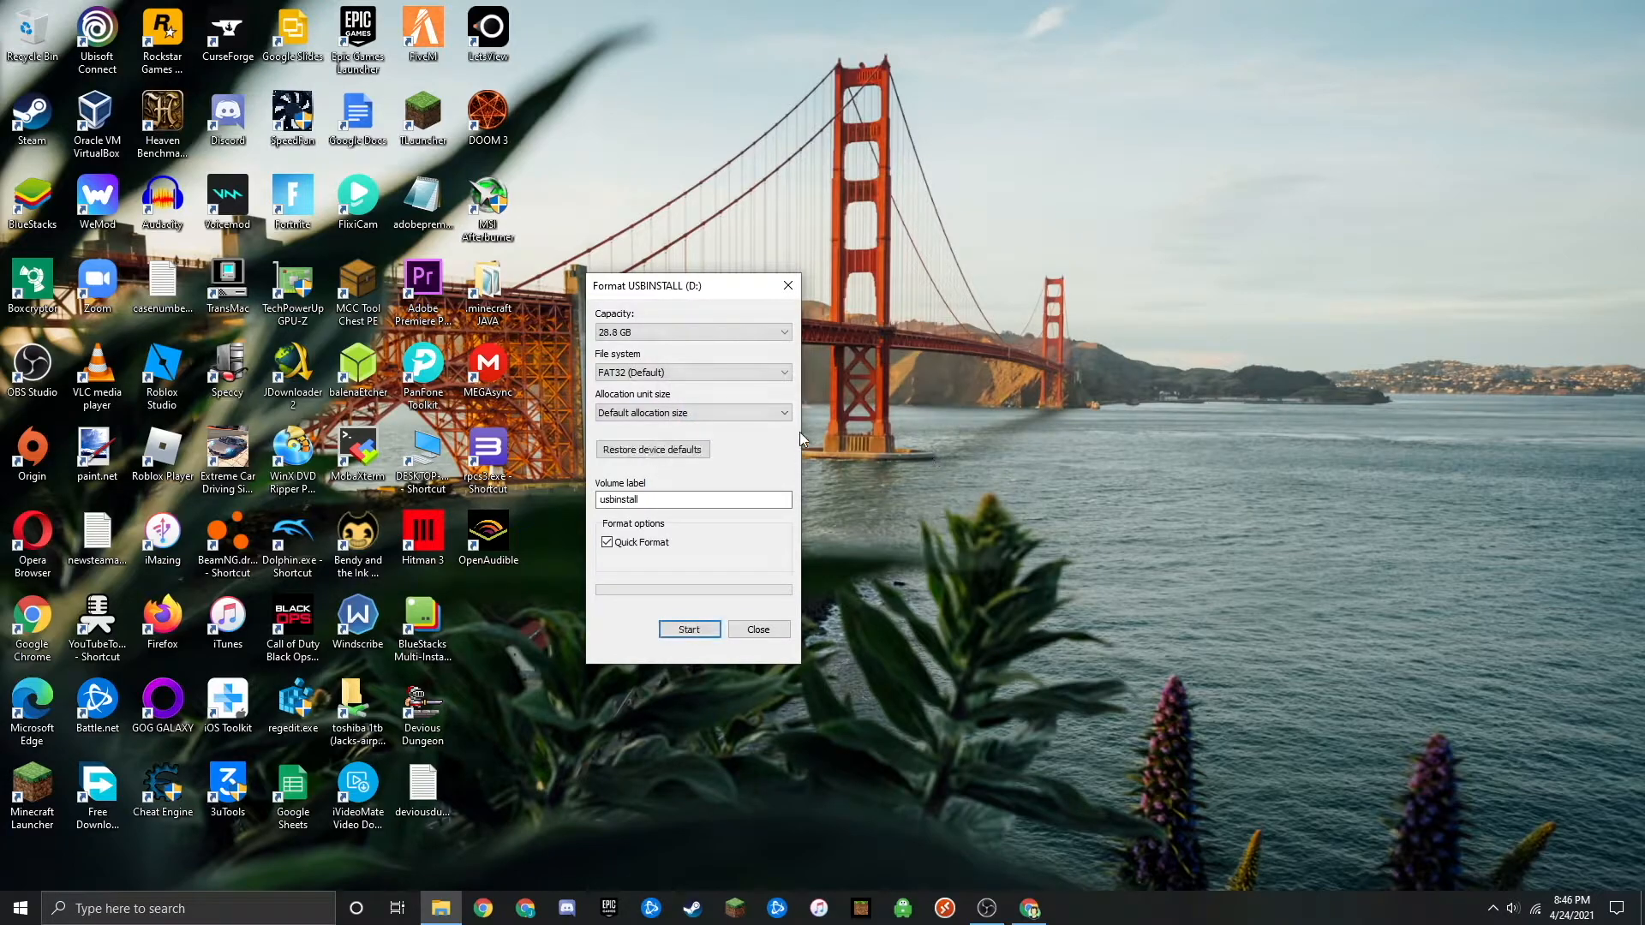
{"action": "left_click", "coordinate": [787, 286]}
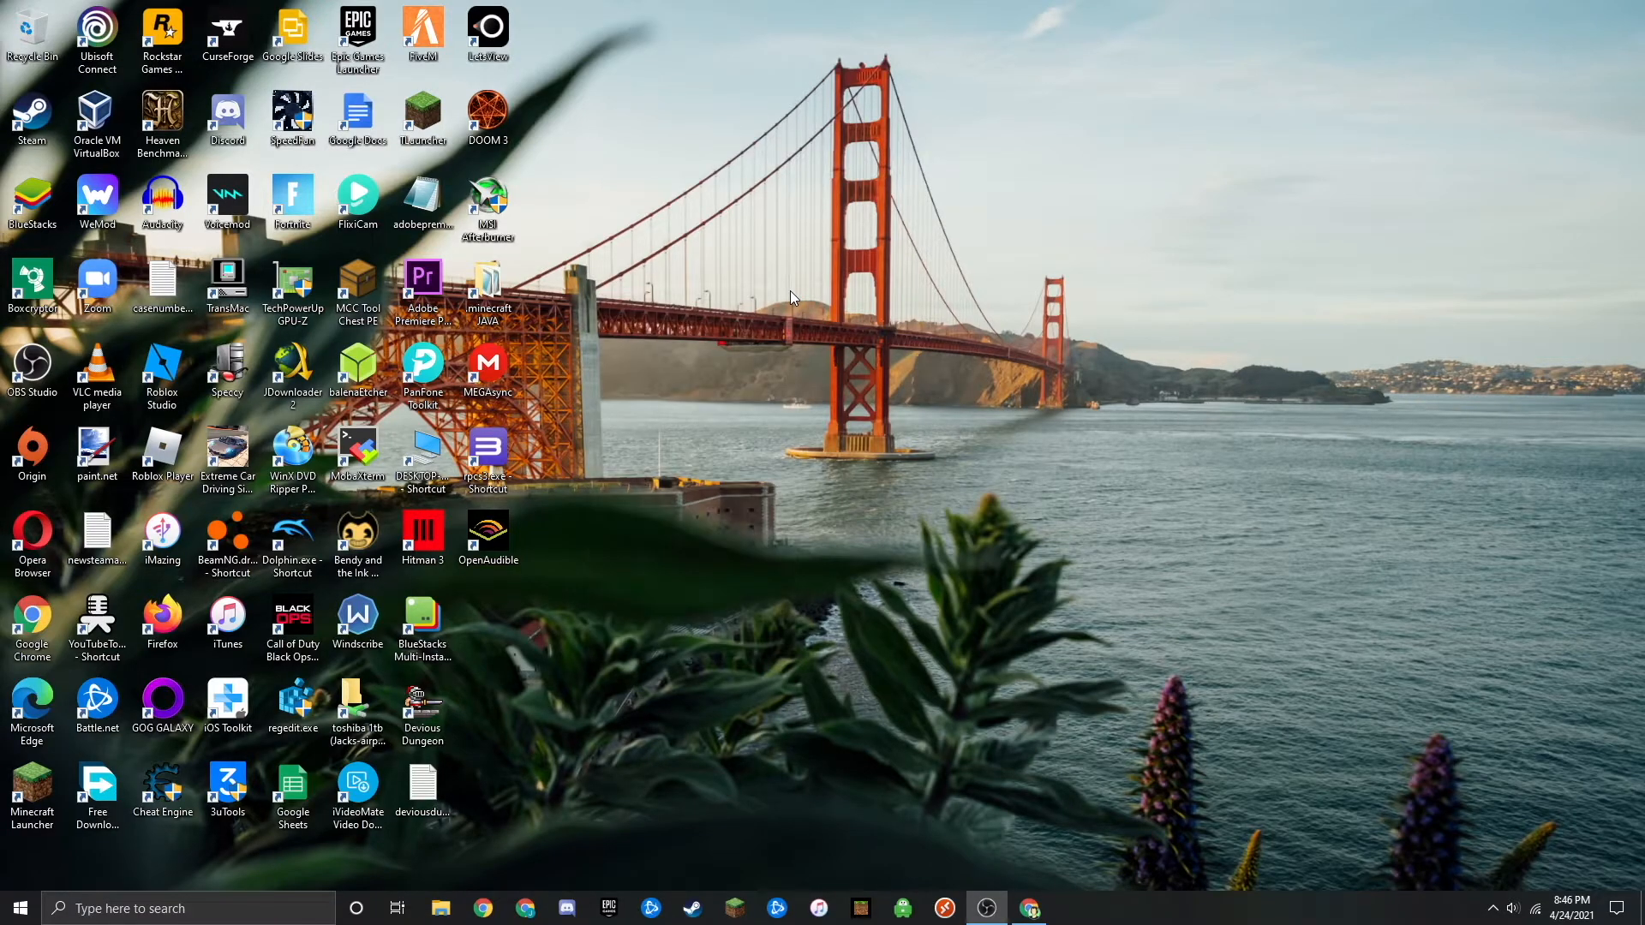
- Switch to Chrome and search the web for "windows 10 install media"
{"action": "left_click", "coordinate": [1028, 908]}
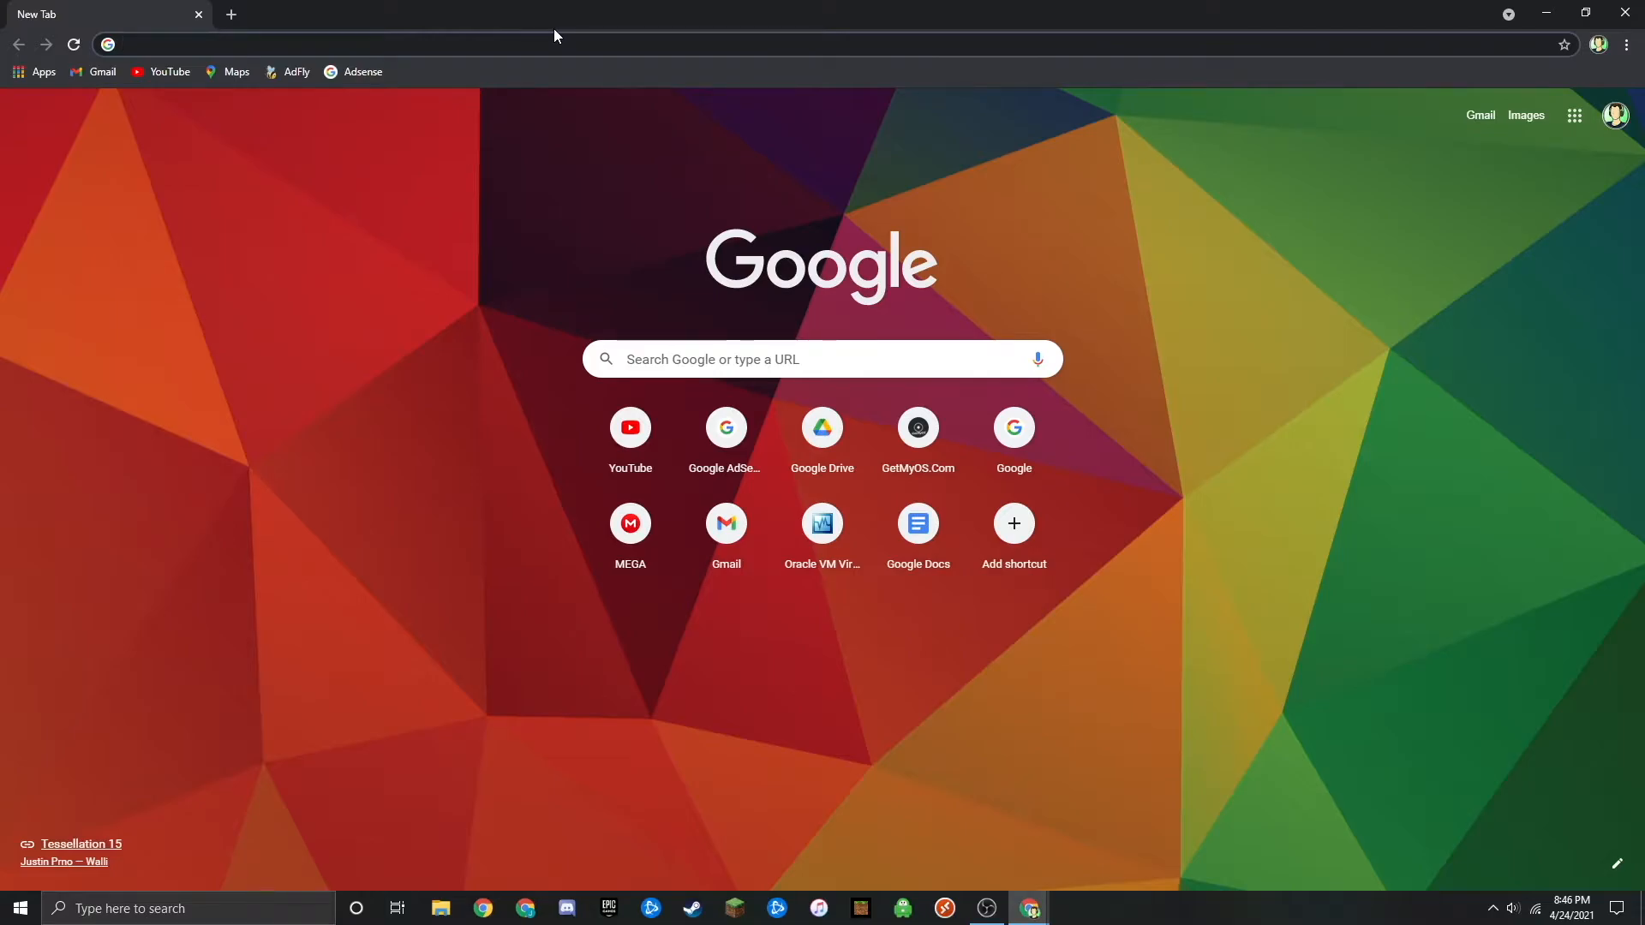
{"action": "type", "text": "windows 10 ui"}
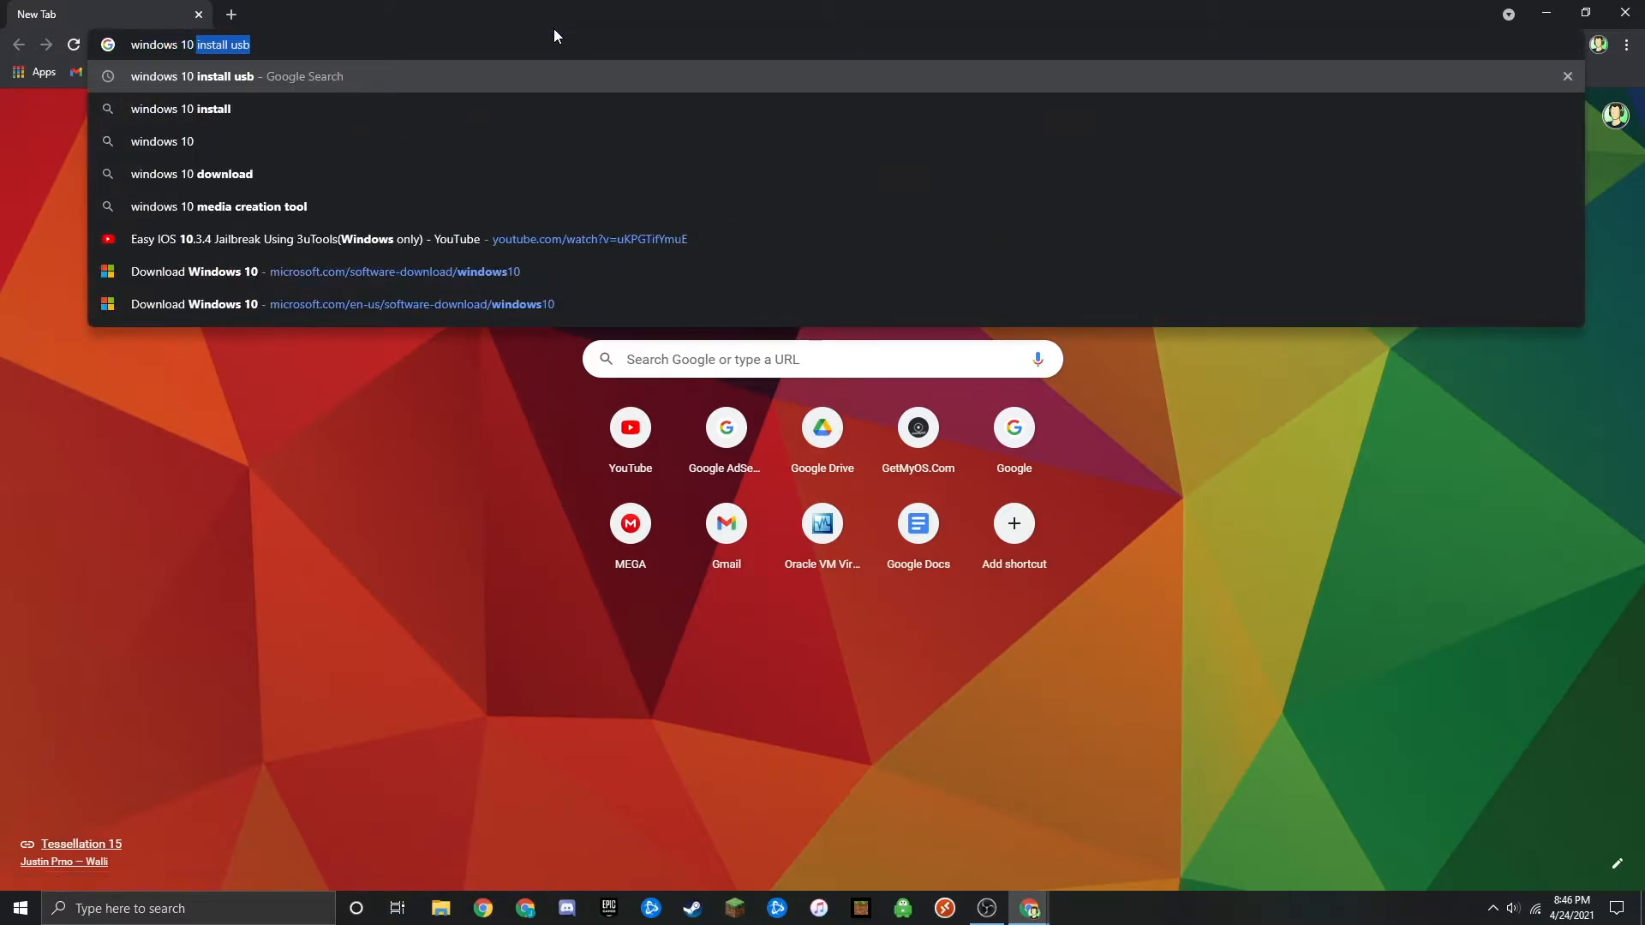
{"action": "key", "text": "BackSpace"}
{"action": "key", "text": "BackSpace"}
{"action": "type", "text": "install medi"}
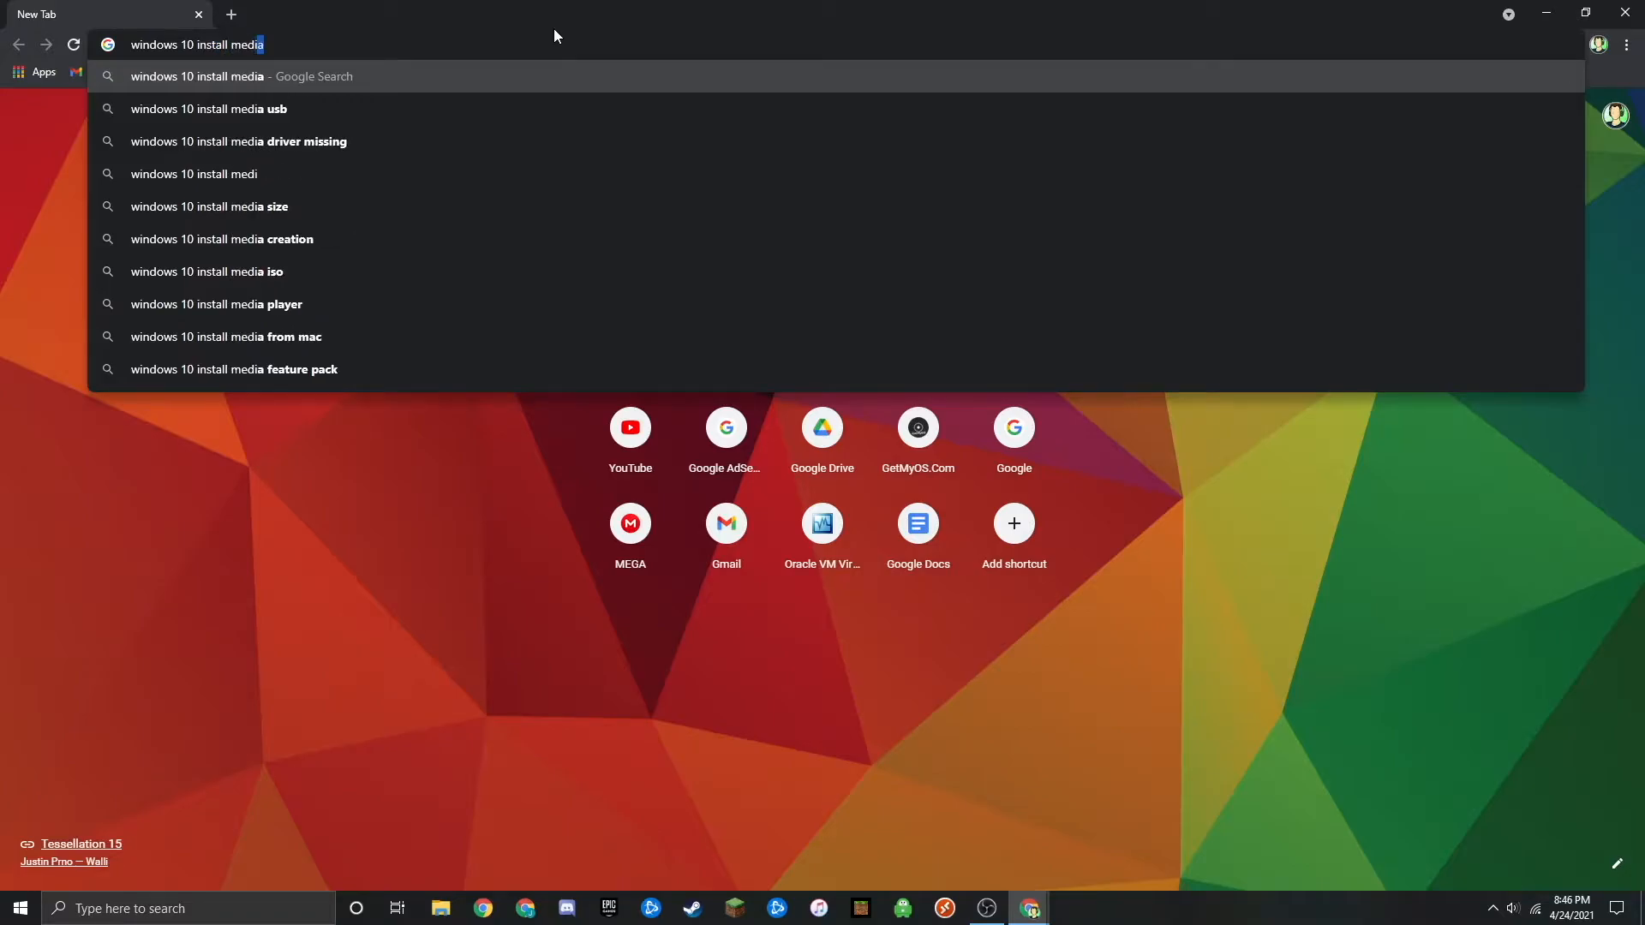
{"action": "key", "text": "Return"}
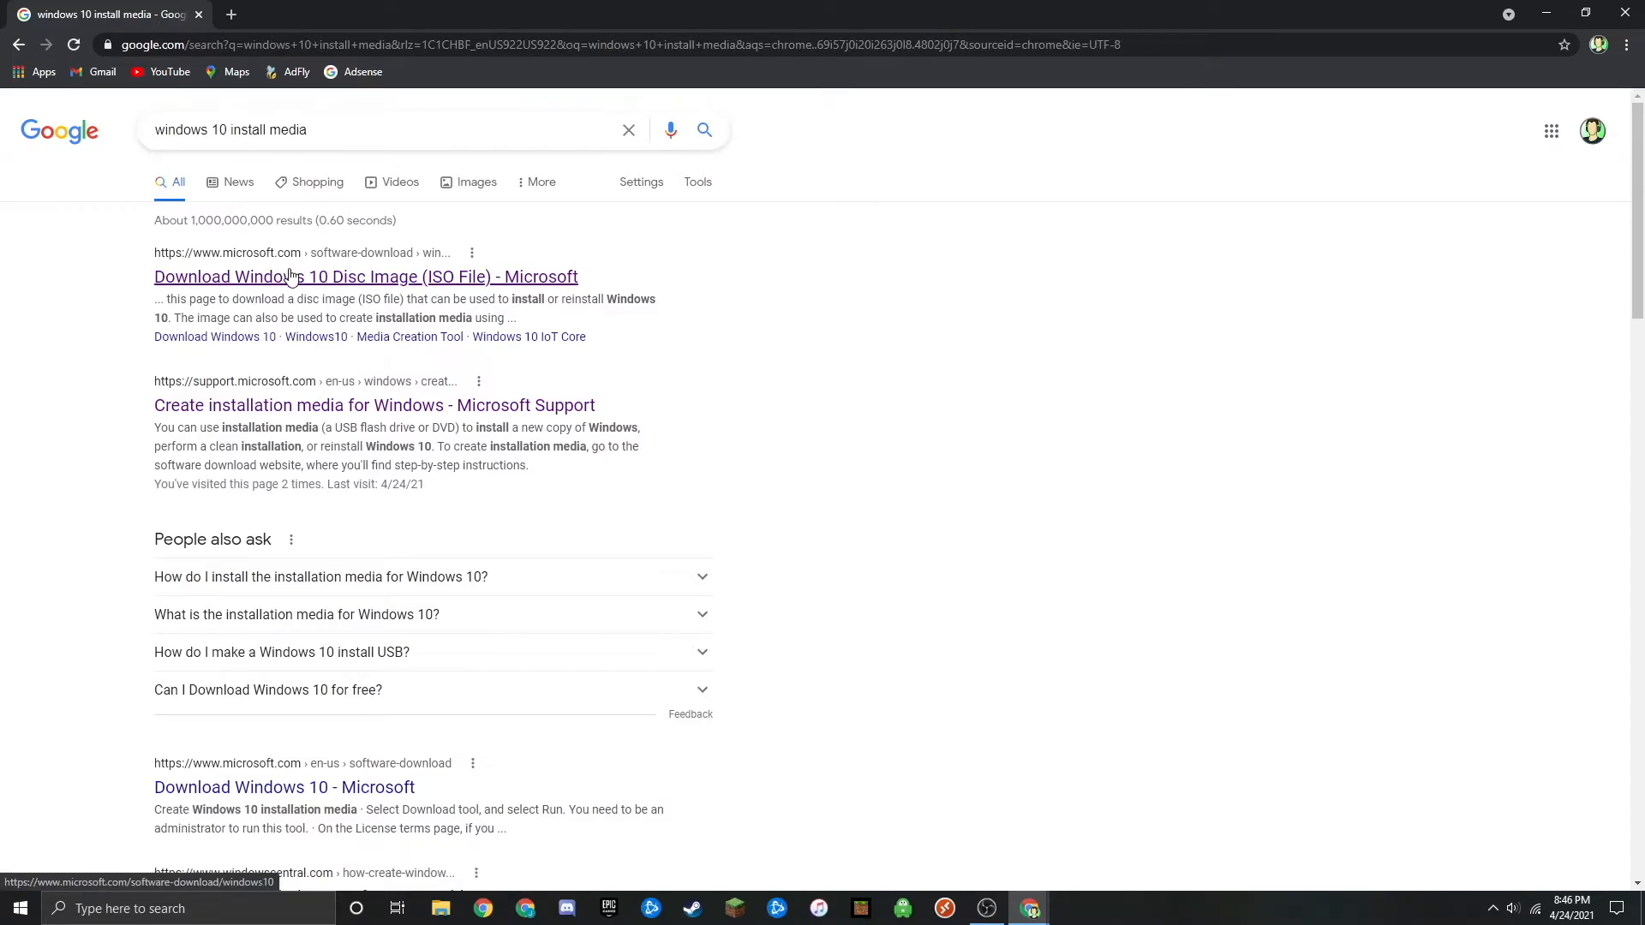
- Download the Windows 10 media creation tool from Microsoft's download page, saving MediaCreationTool20H2.exe in Downloads
{"action": "left_click", "coordinate": [435, 275]}
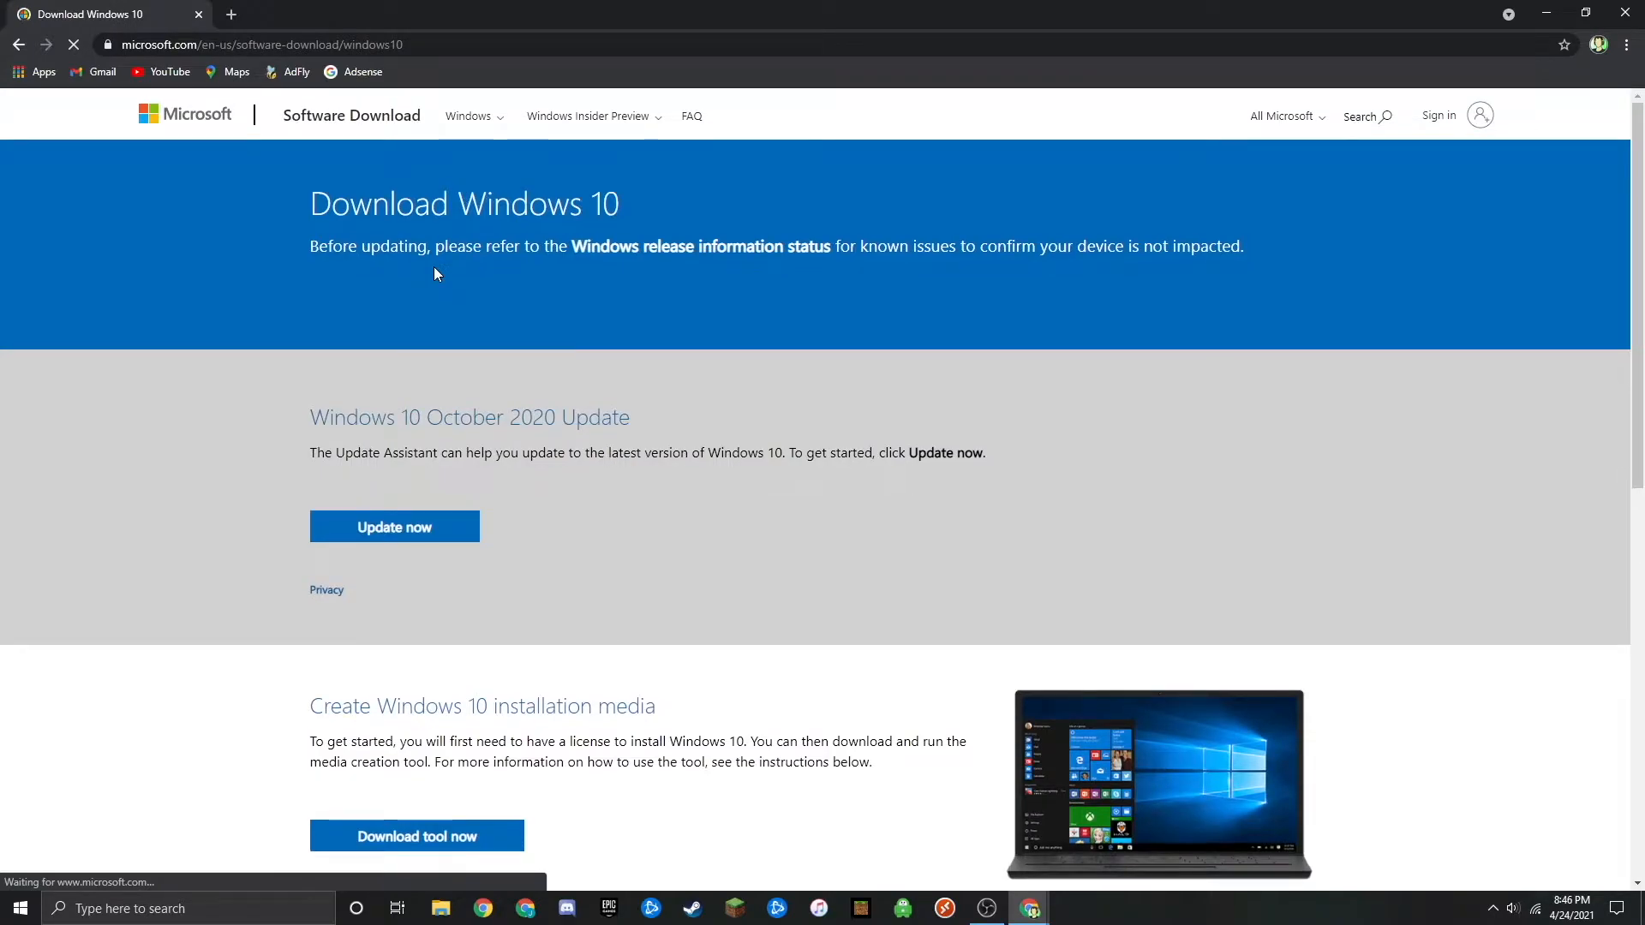
{"action": "scroll", "coordinate": [434, 270], "scroll_direction": "down", "scroll_amount": 2}
{"action": "scroll", "coordinate": [433, 271], "scroll_direction": "down", "scroll_amount": 1}
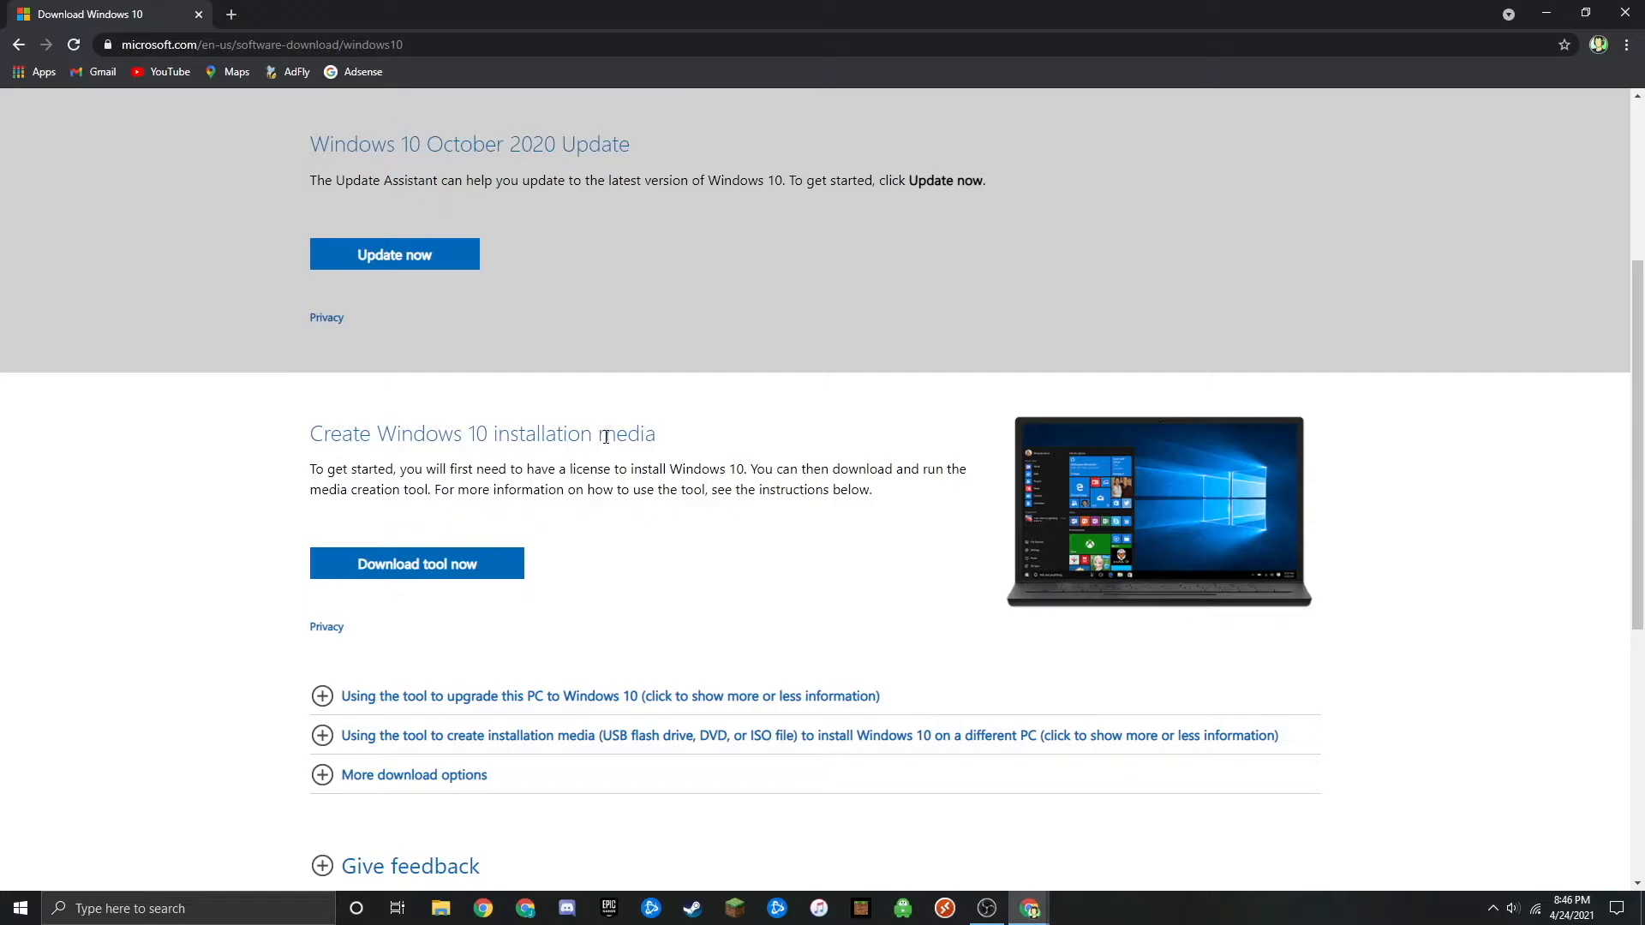
{"action": "left_click", "coordinate": [411, 566]}
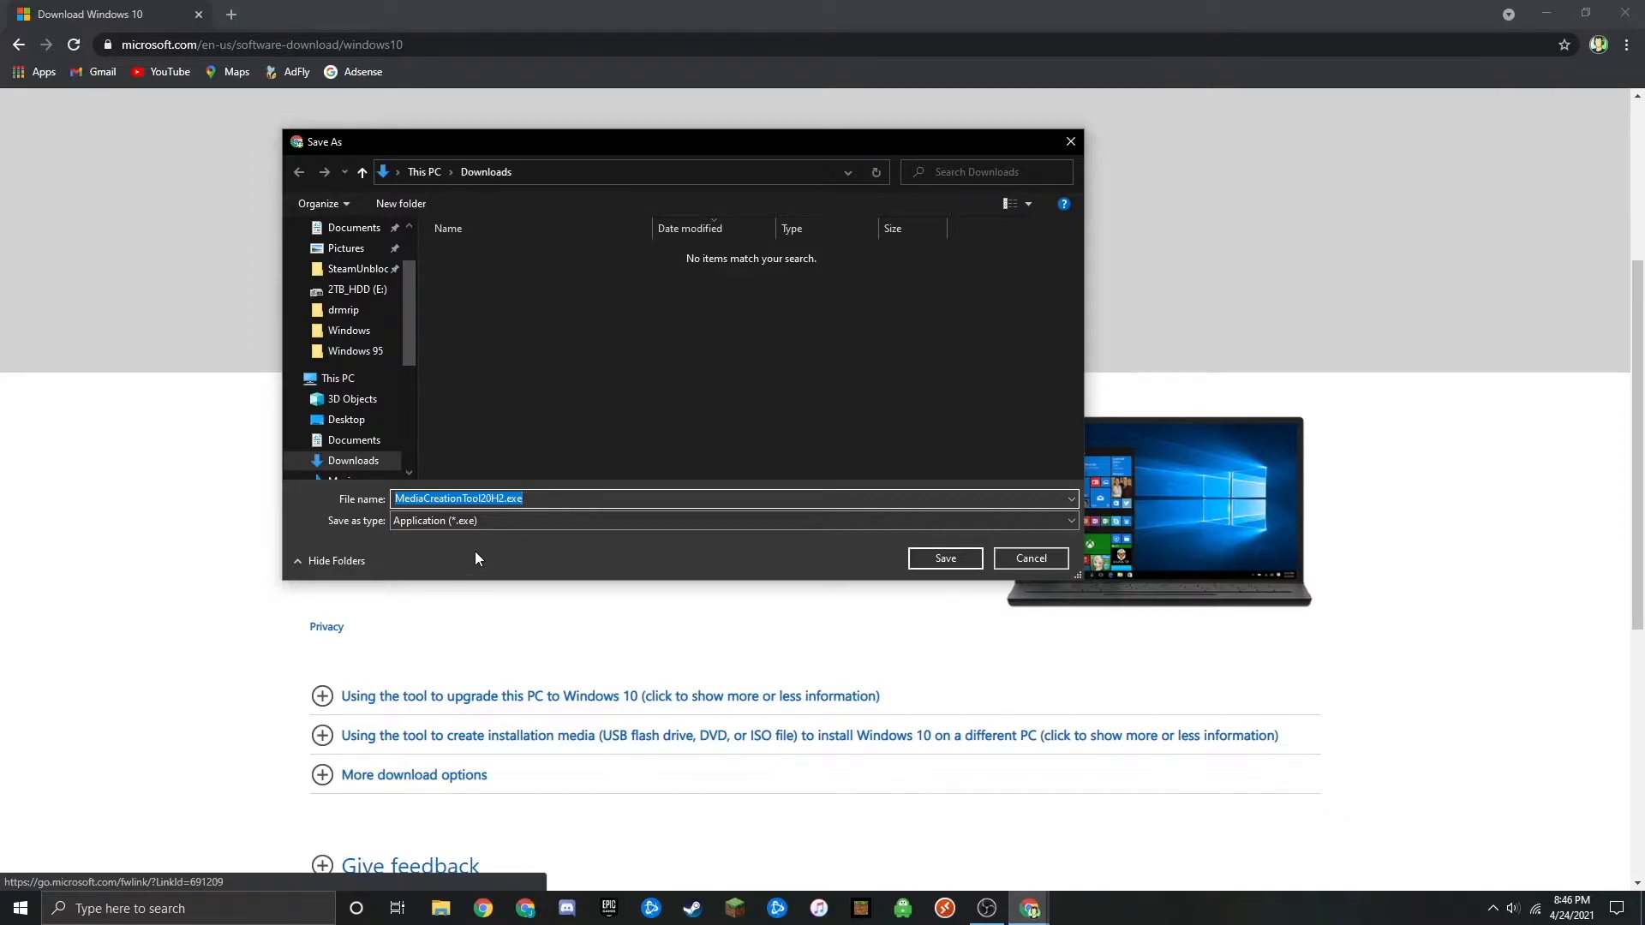
{"action": "left_click", "coordinate": [927, 561]}
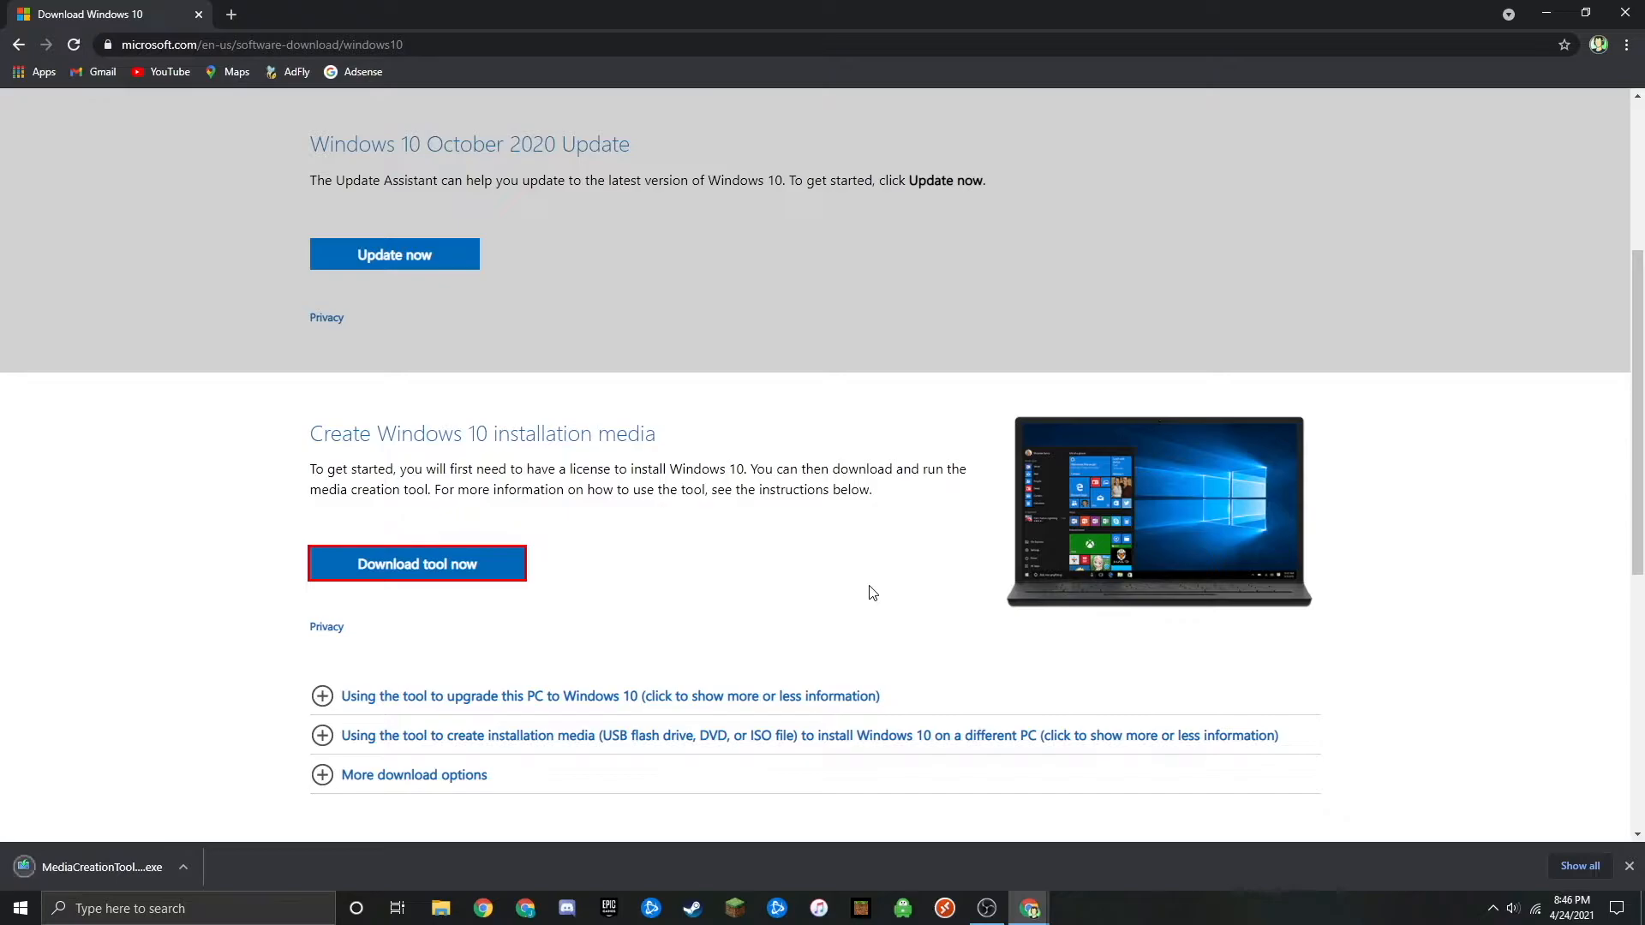
- Launch MediaCreationTool20H2.exe from the Downloads folder in File Explorer and clear the Explorer and browser windows away
{"action": "left_click", "coordinate": [441, 908]}
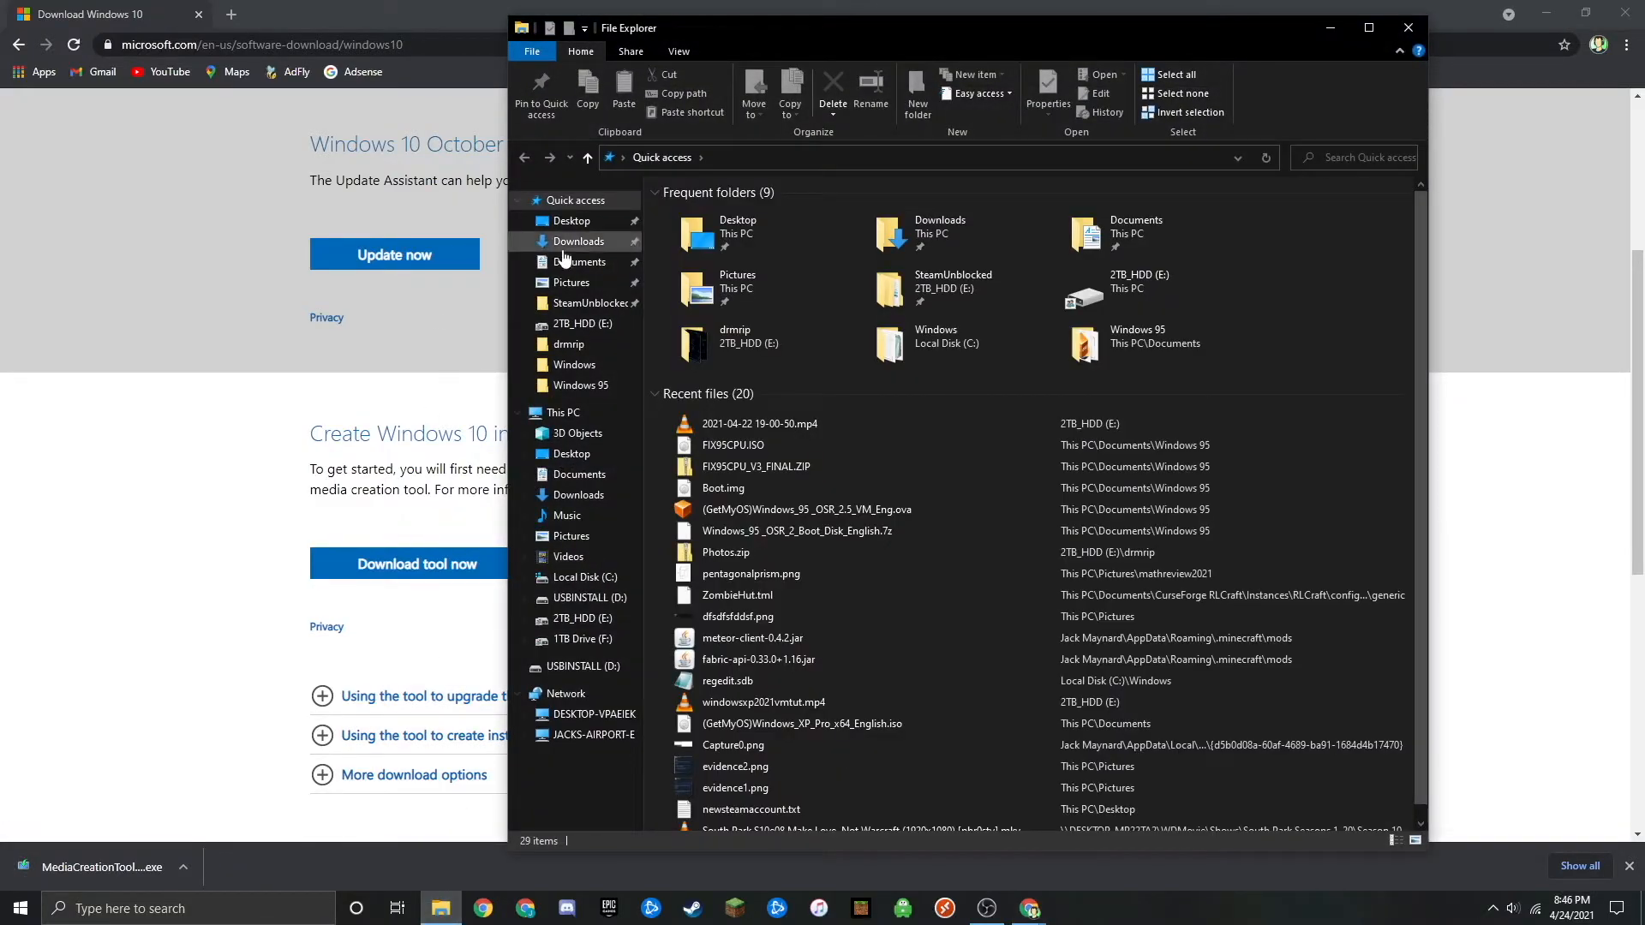
{"action": "left_click", "coordinate": [565, 244]}
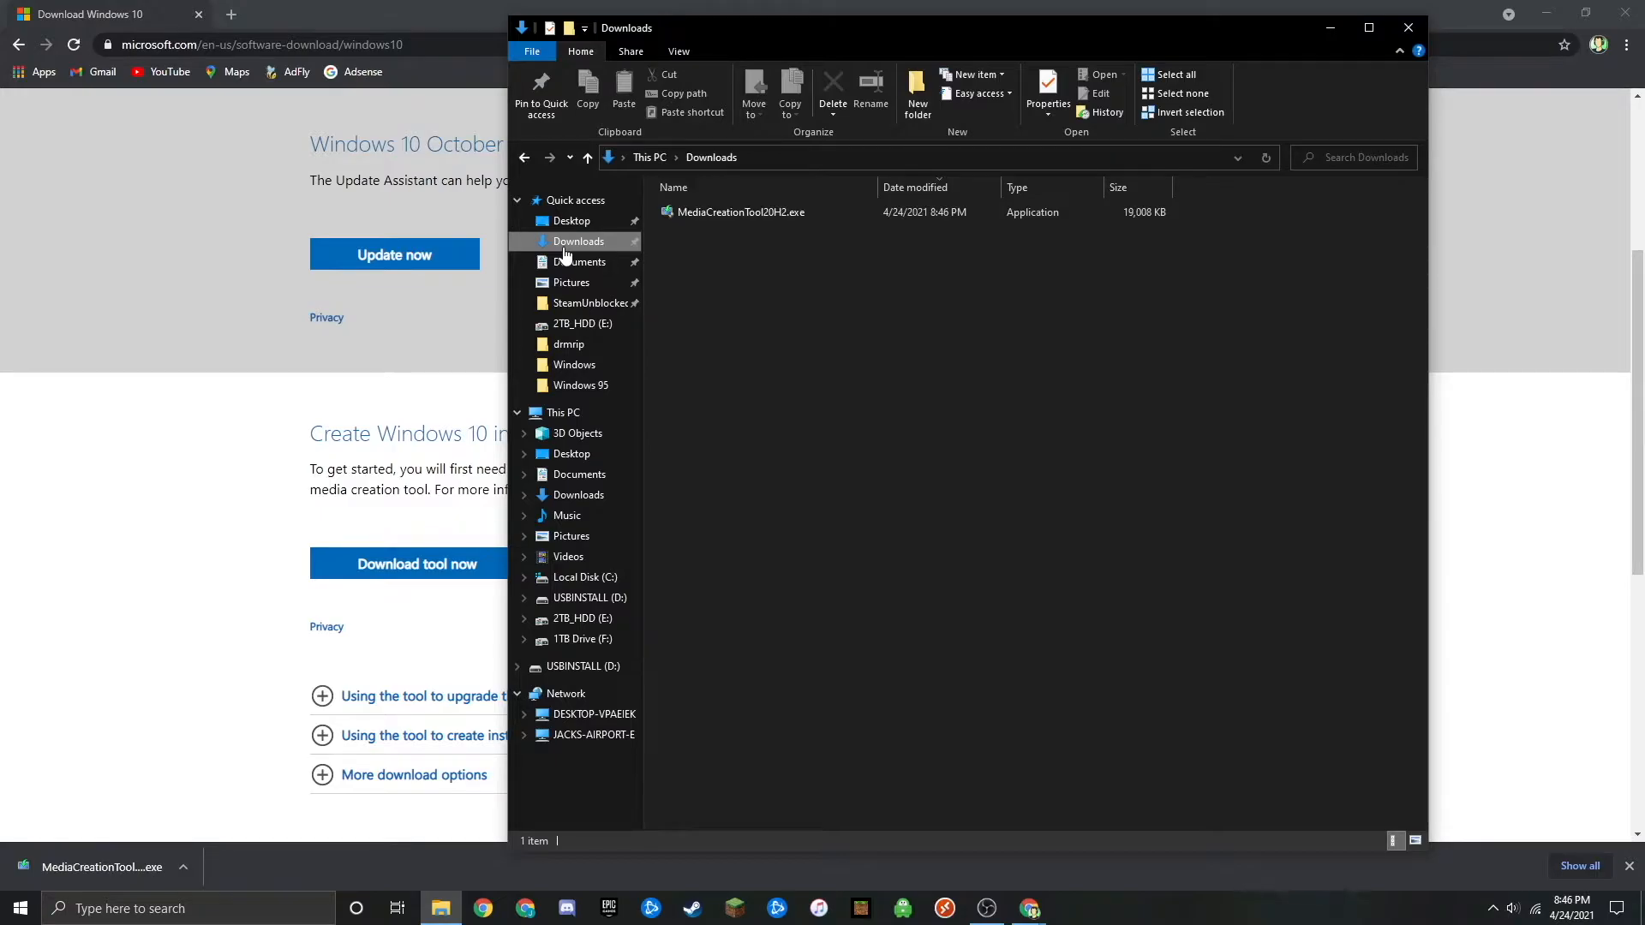
{"action": "double_click", "coordinate": [738, 213]}
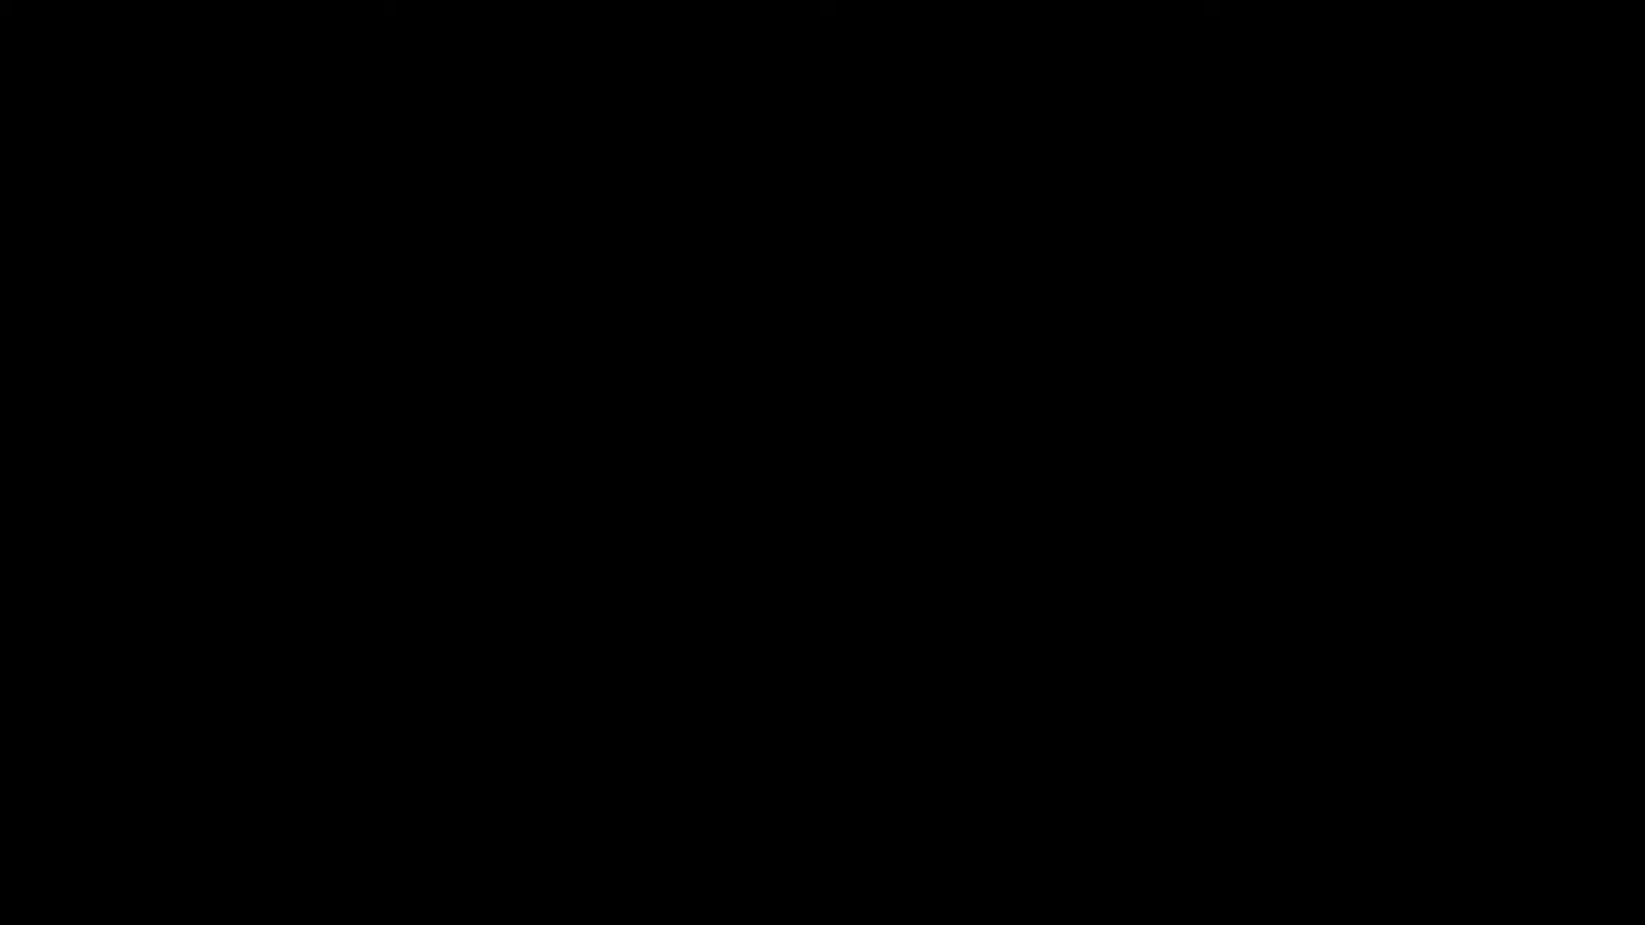
{"action": "left_click", "coordinate": [742, 559]}
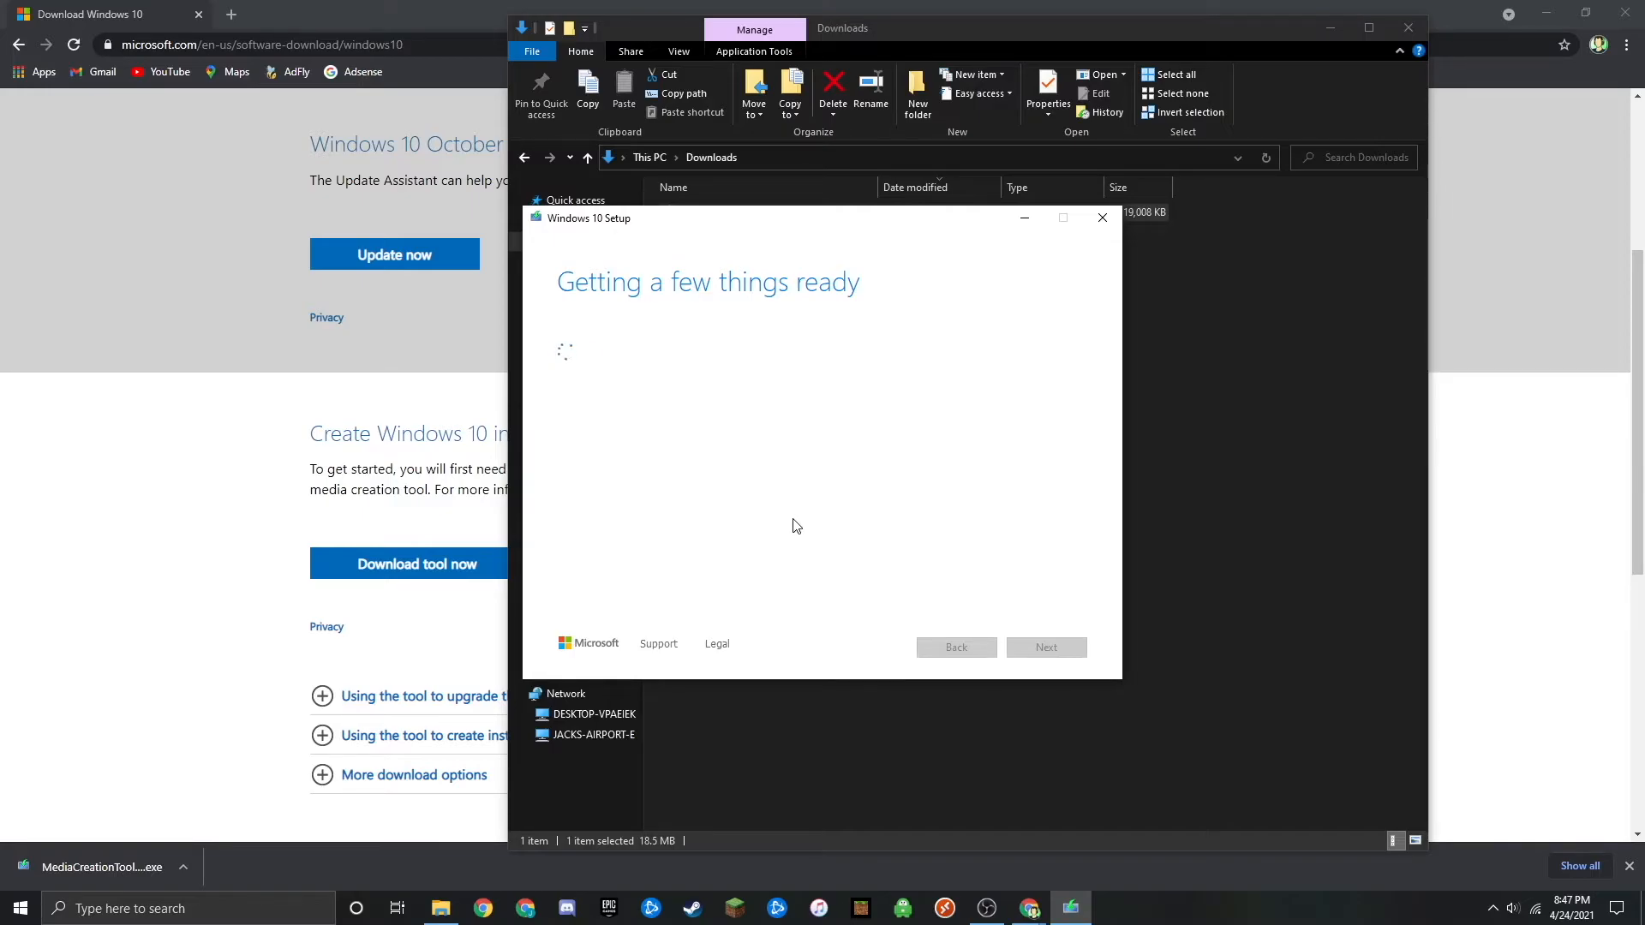
{"action": "left_click", "coordinate": [1409, 28]}
{"action": "left_click", "coordinate": [1546, 13]}
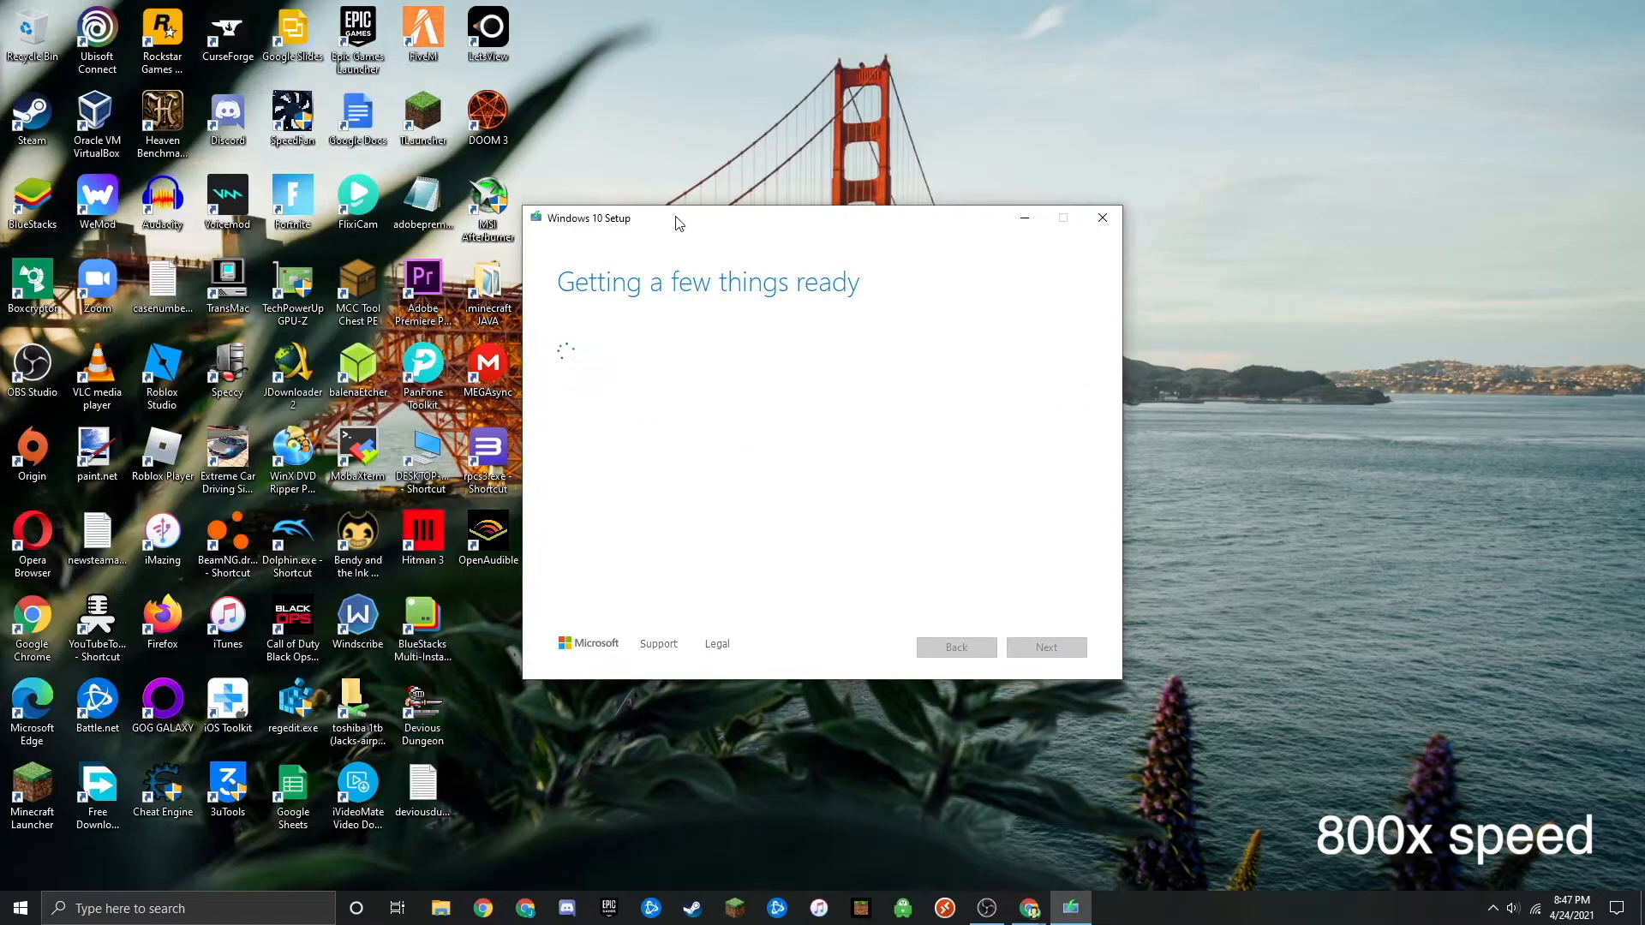
- Accept the license terms in Windows 10 Setup and choose to create installation media for another PC
{"action": "left_click_drag", "start_coordinate": [675, 219], "coordinate": [824, 181]}
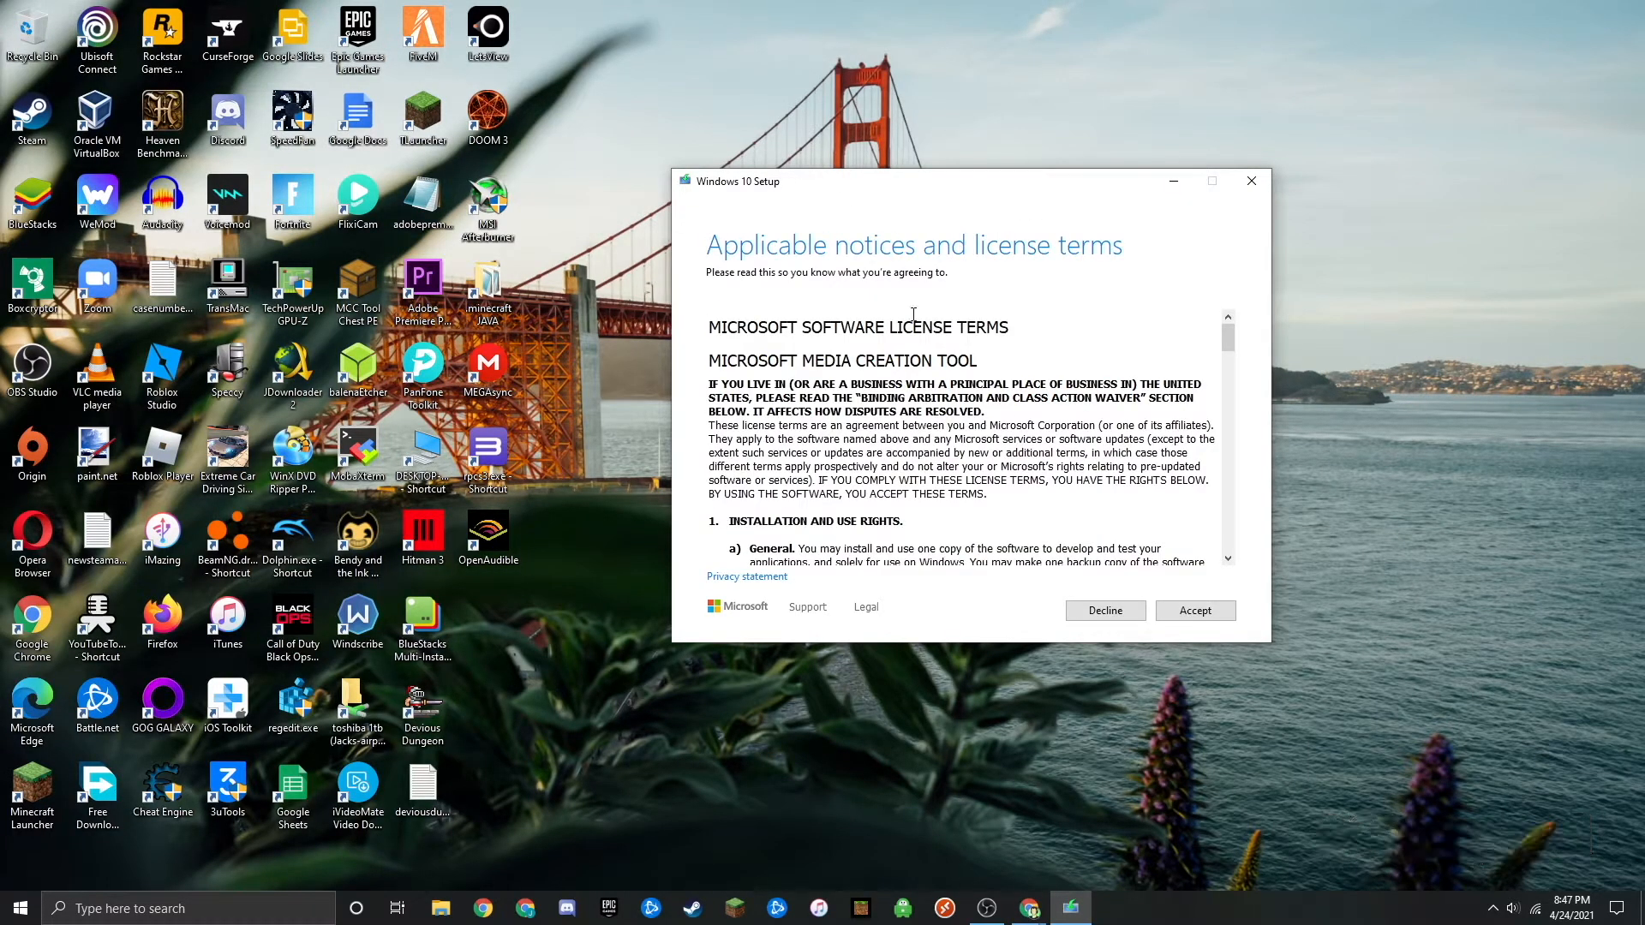
{"action": "left_click", "coordinate": [1196, 610]}
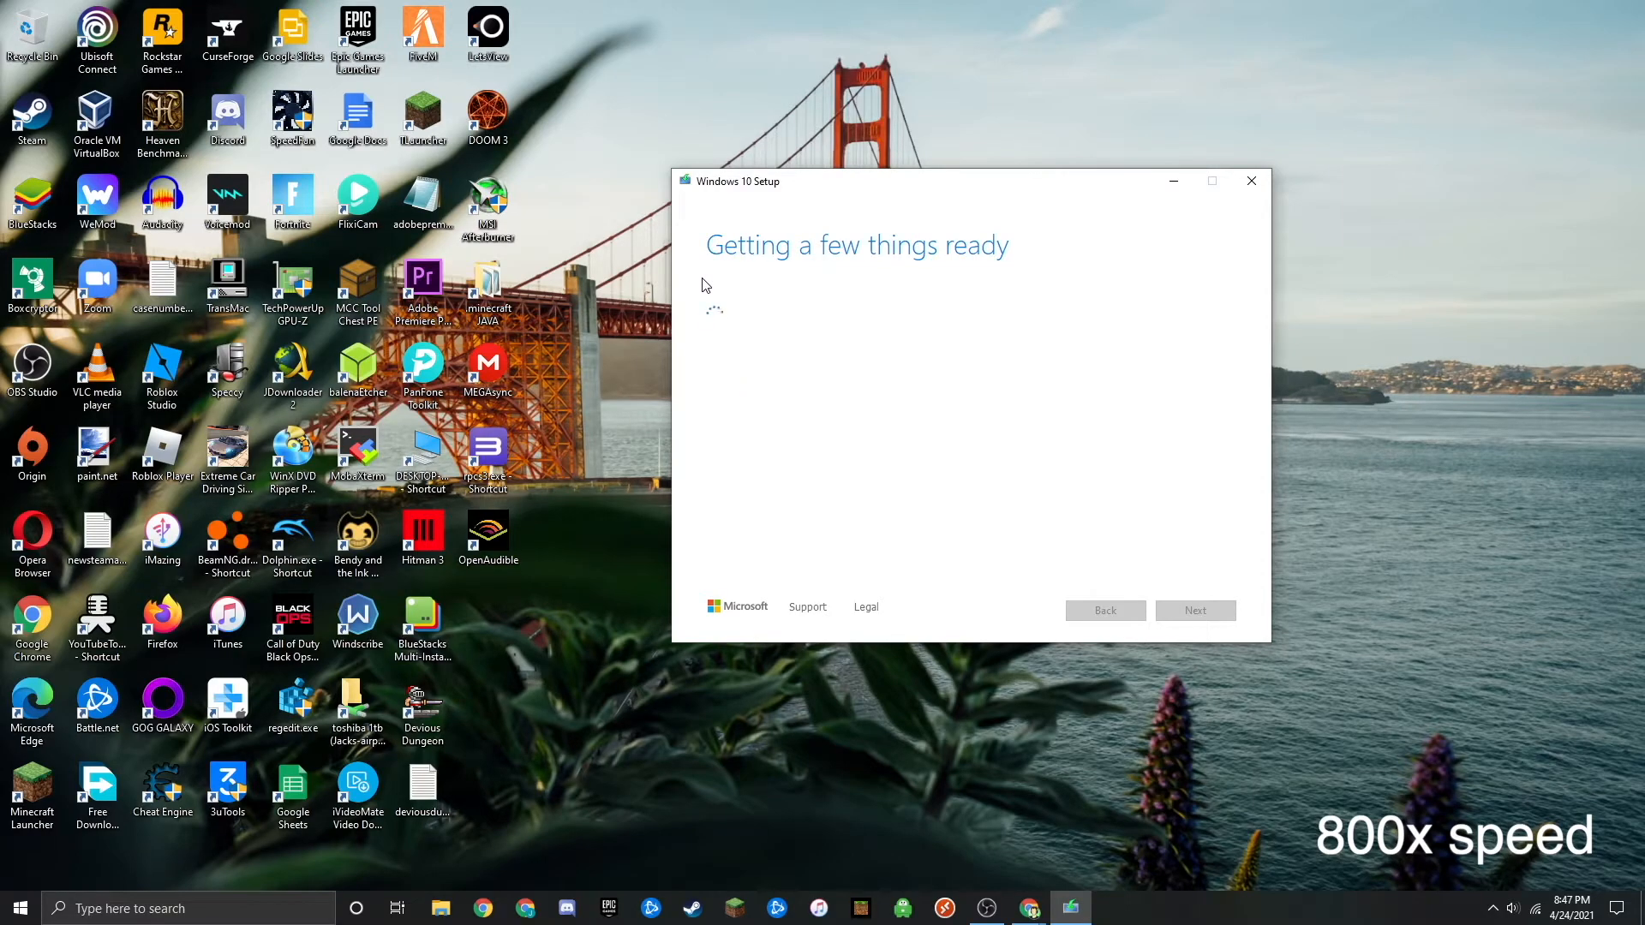
{"action": "left_click_drag", "start_coordinate": [753, 178], "coordinate": [709, 135]}
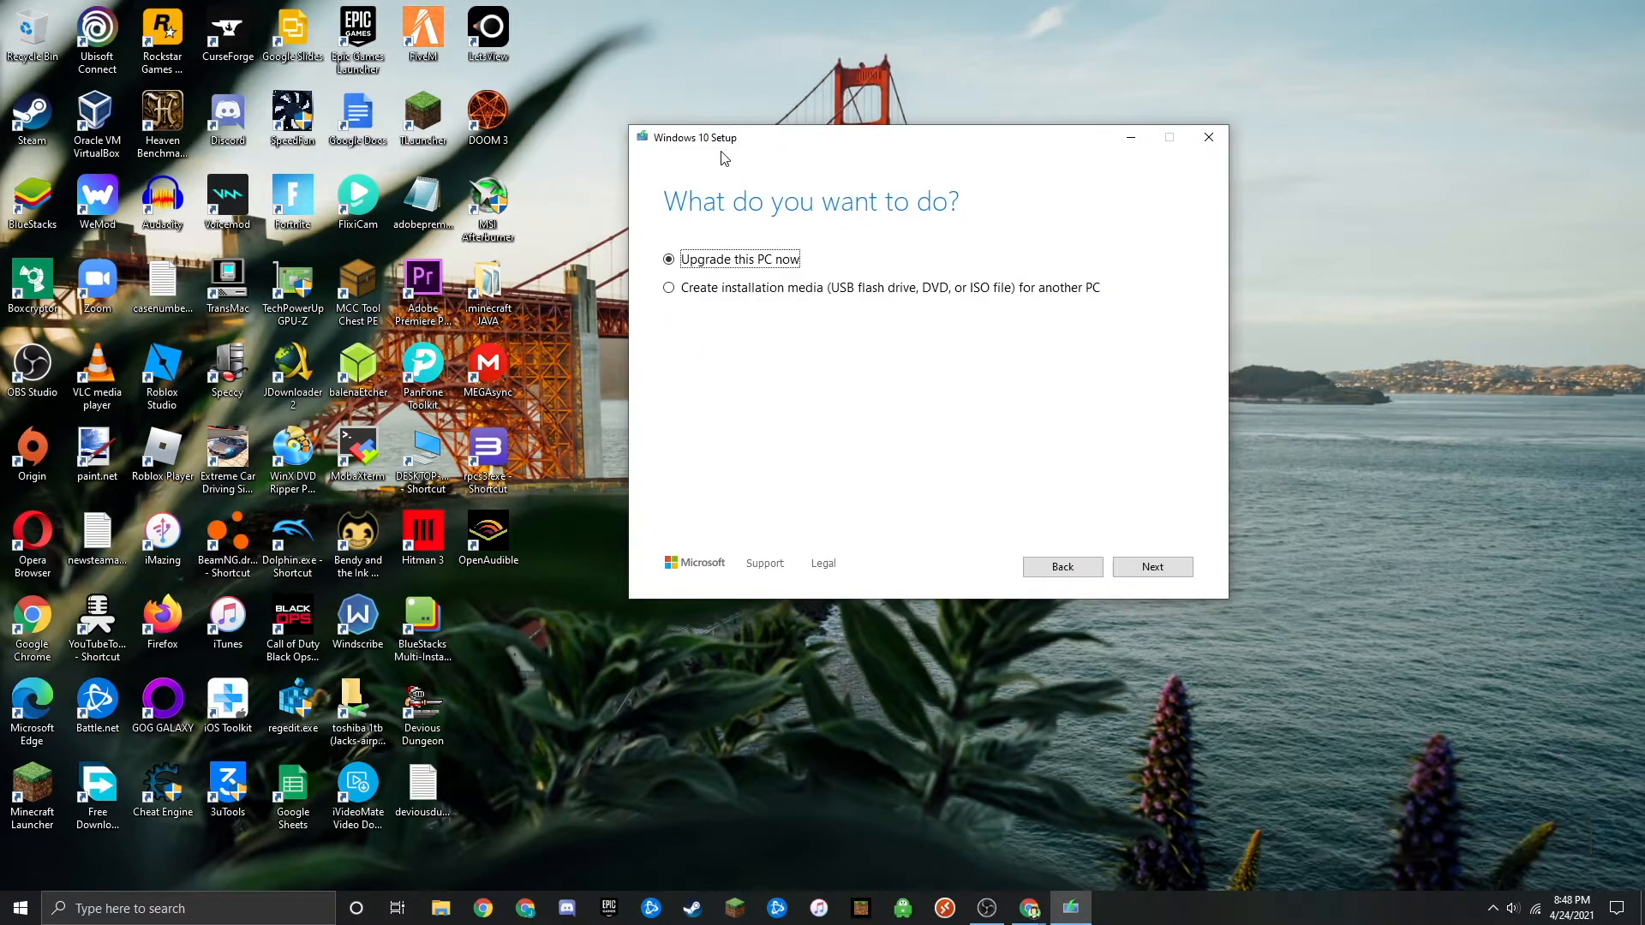
{"action": "left_click", "coordinate": [743, 287]}
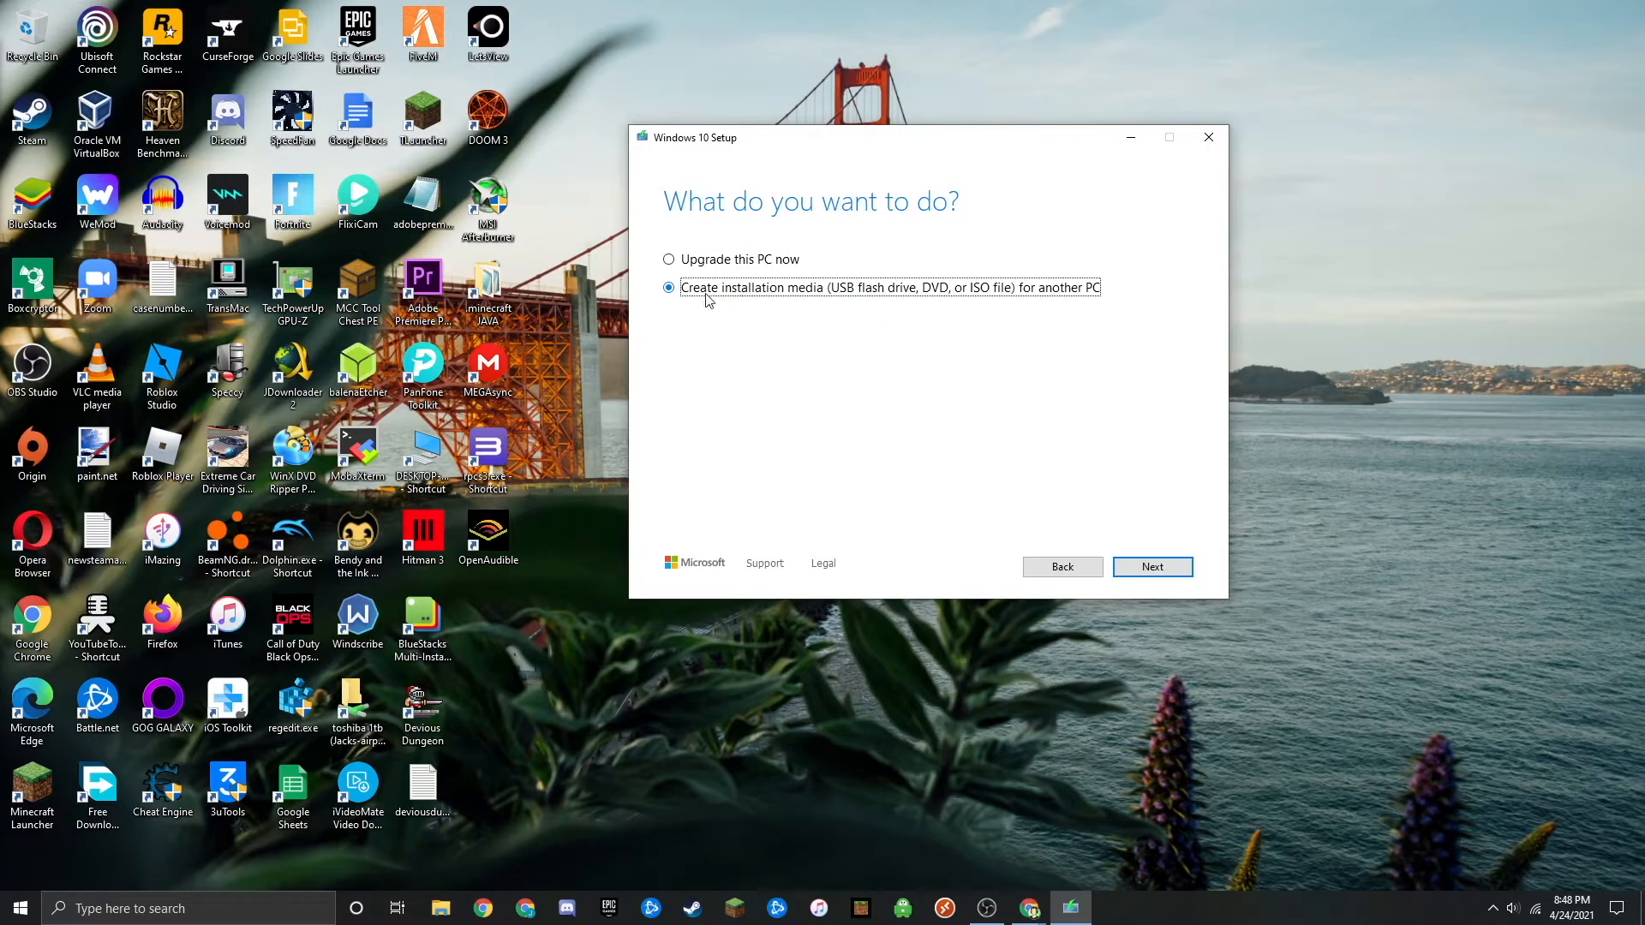
{"action": "left_click", "coordinate": [1144, 567]}
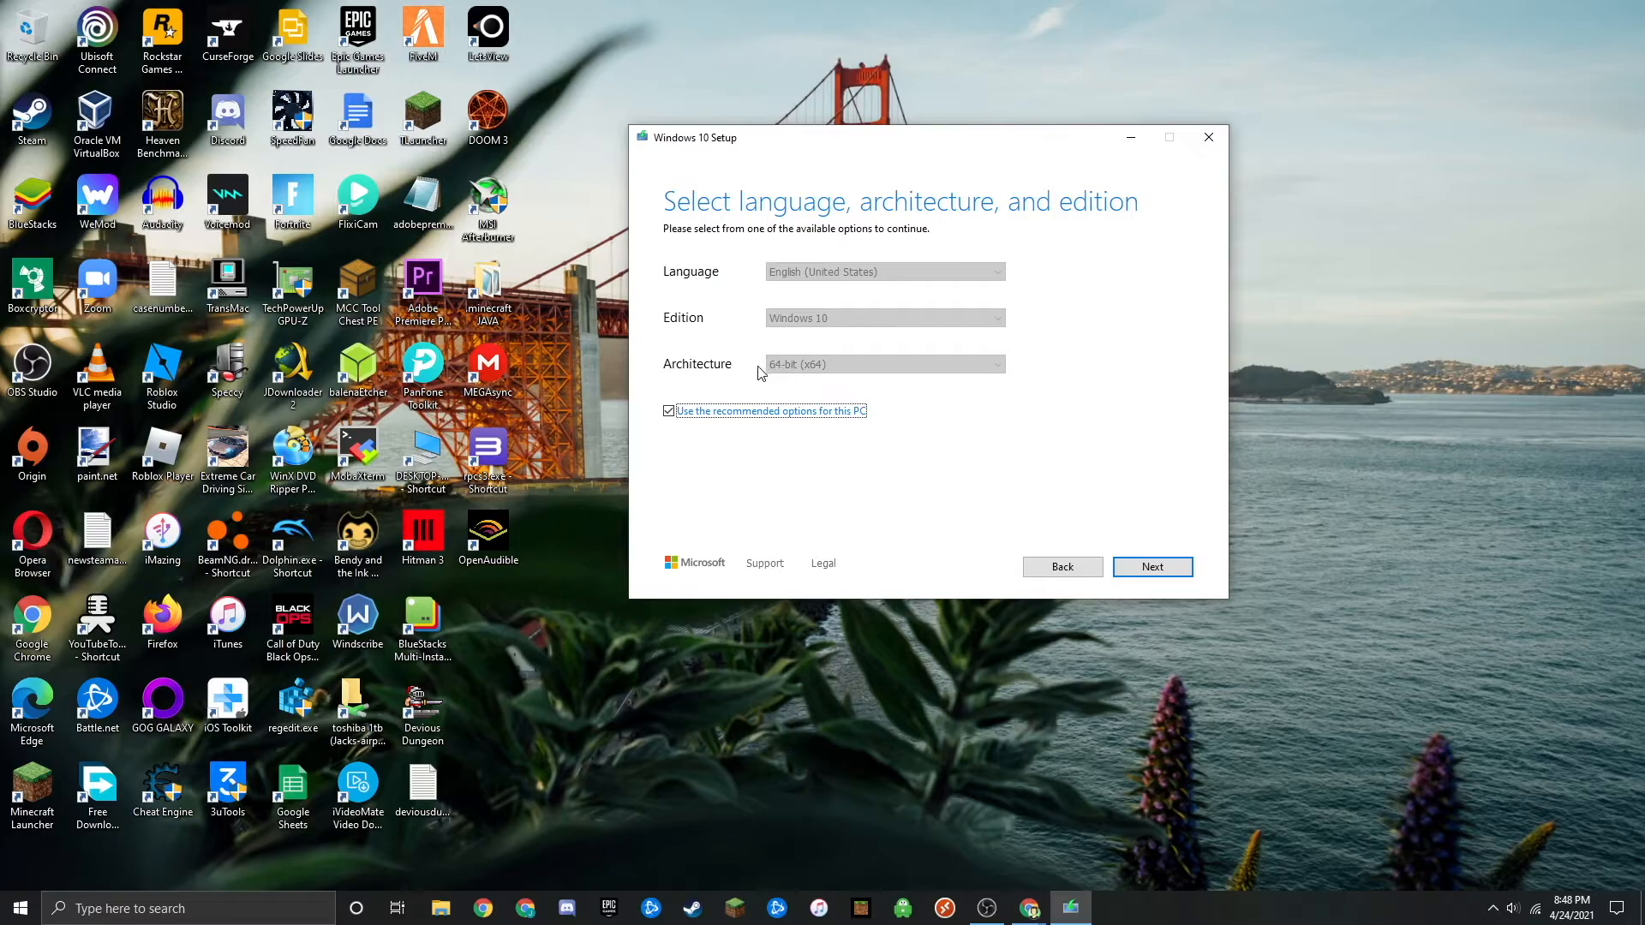
- Keep the recommended language, edition and architecture, and start creating the media on USB flash drive D: (USBINSTALL)
{"action": "left_click", "coordinate": [1148, 567]}
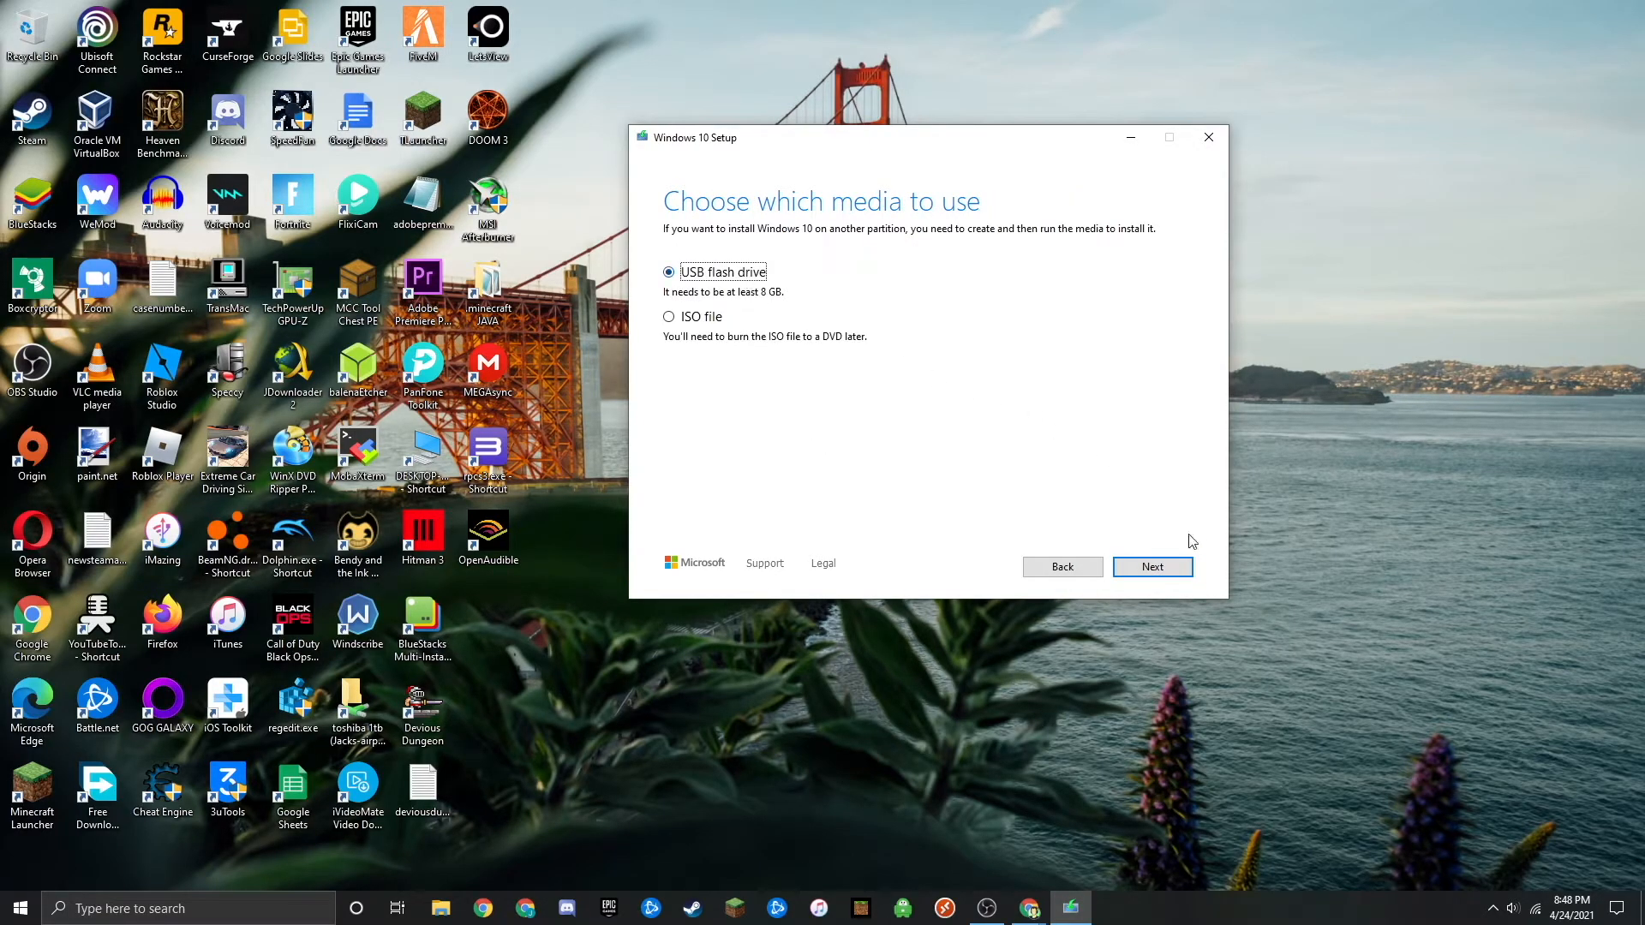
{"action": "left_click", "coordinate": [1152, 567]}
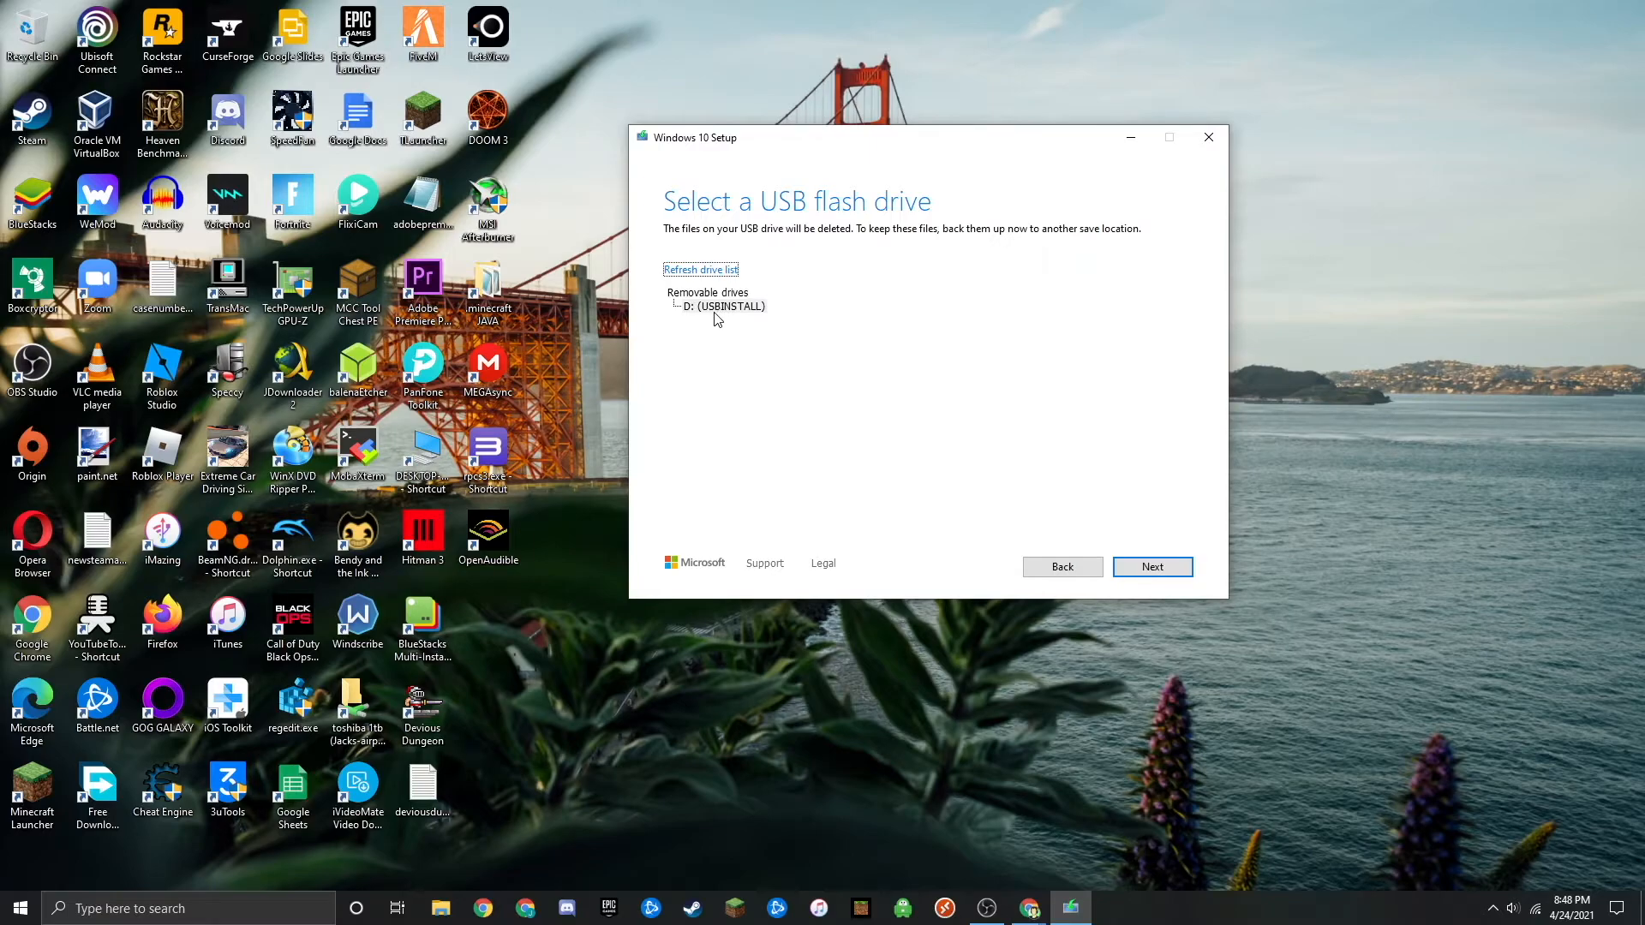
{"action": "left_click", "coordinate": [1157, 570]}
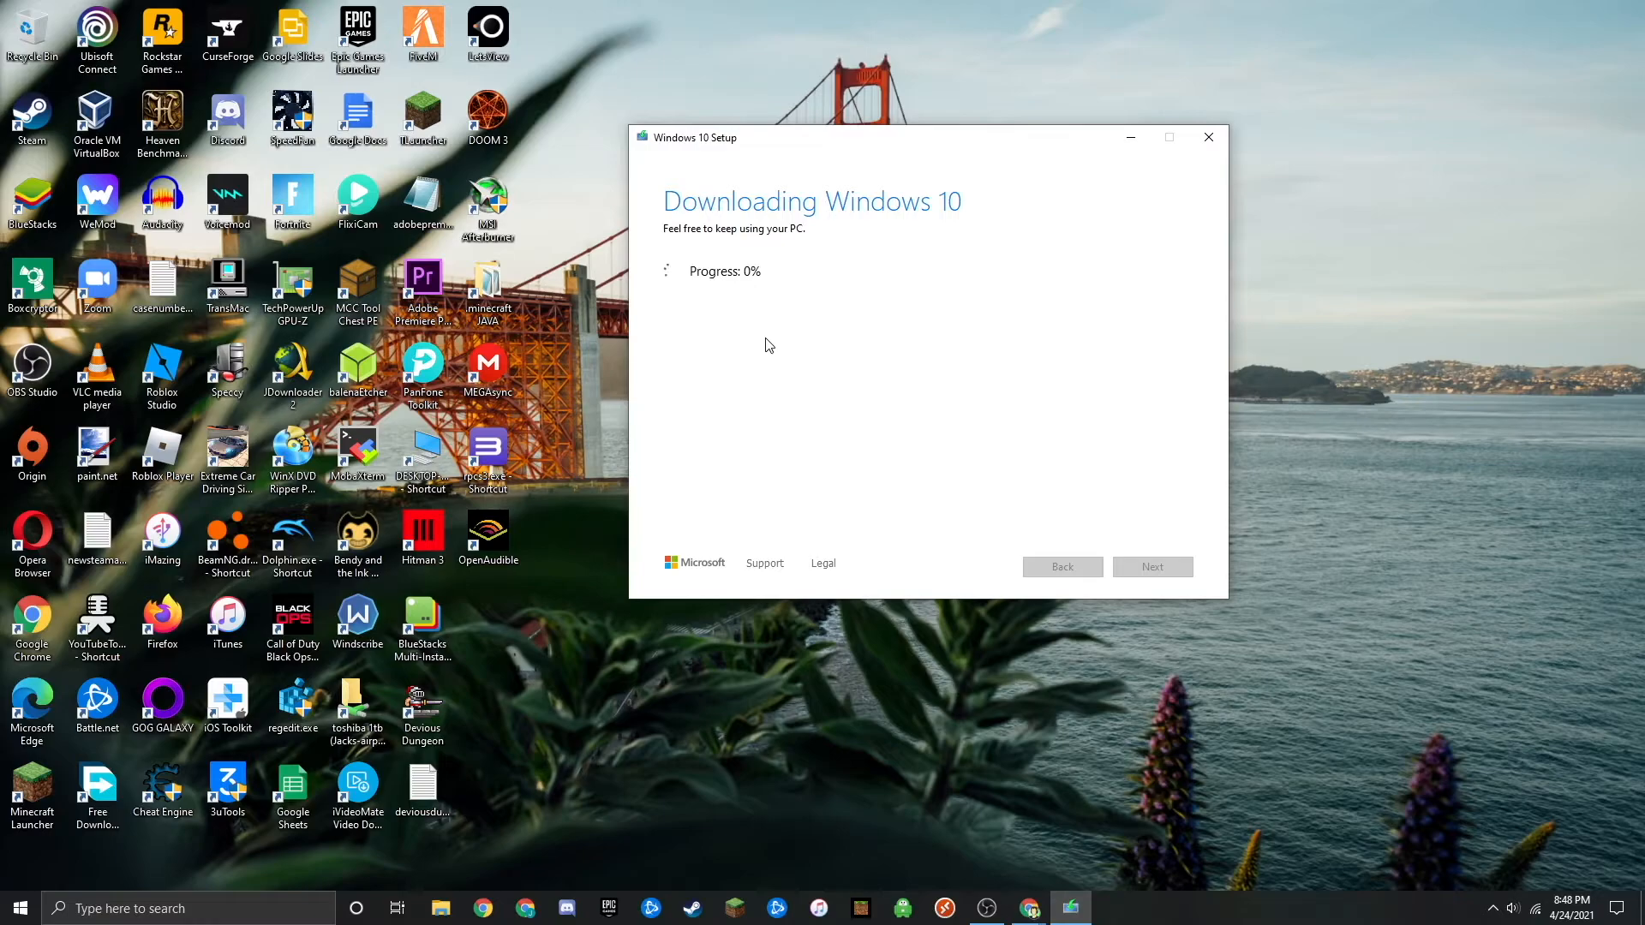